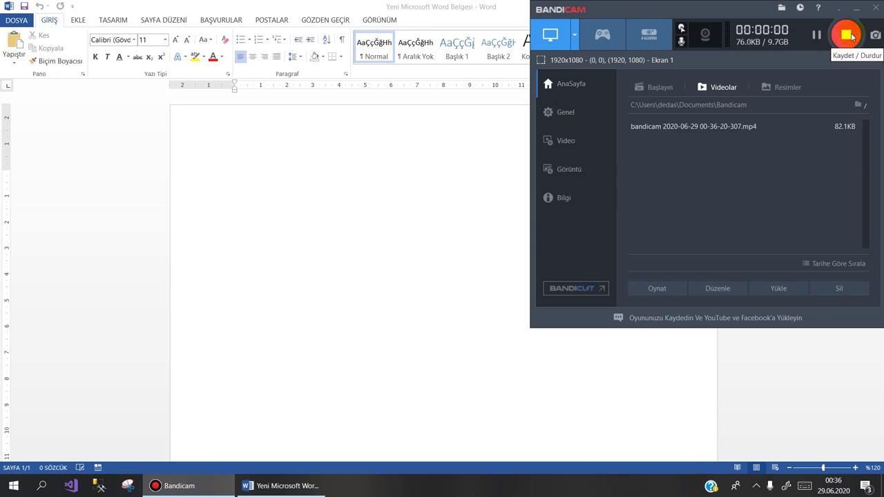
Step: Start the Bandicam screen recording and minimize its window to show the blank Word document
click(856, 8)
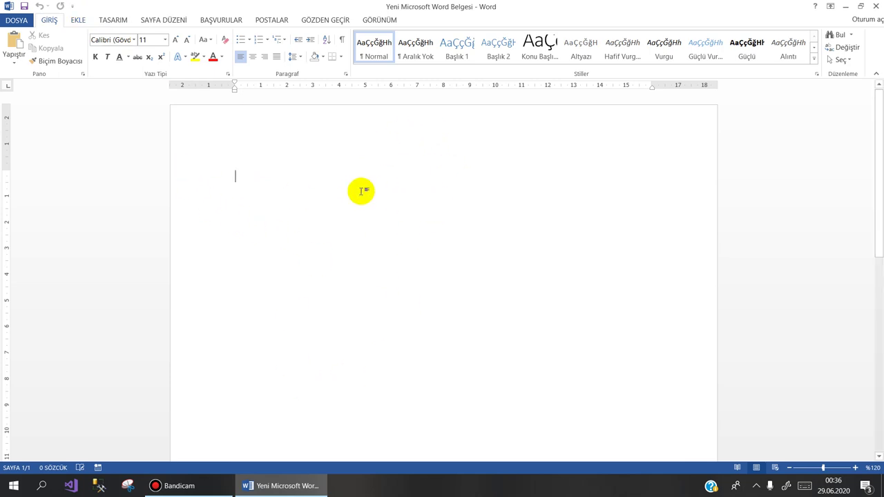
Step: Add a custom text watermark reading ÖSYM in Arial Black
click(114, 21)
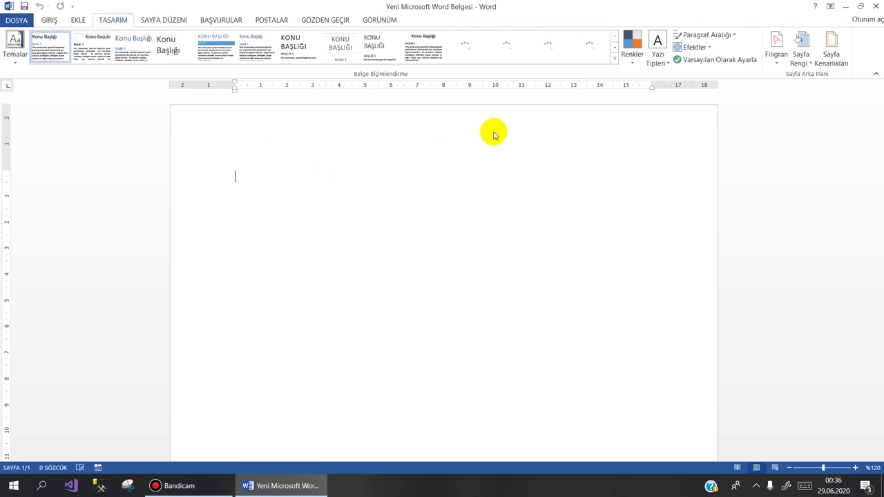
click(775, 61)
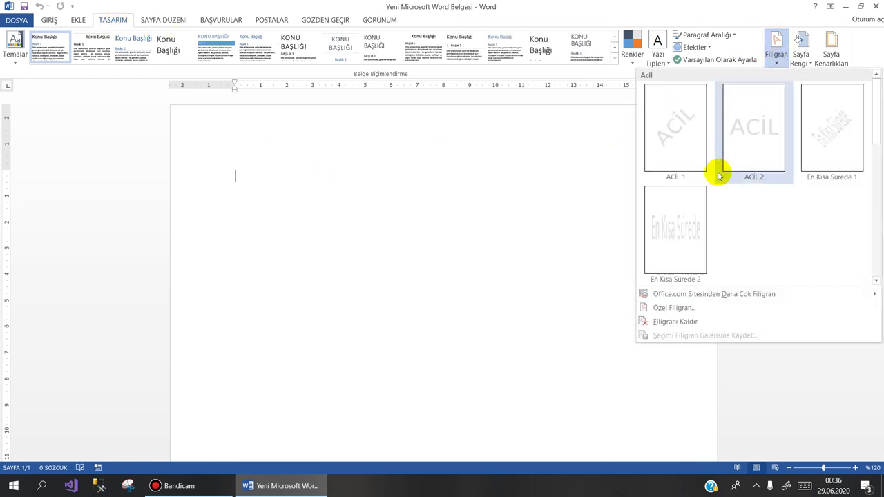
click(661, 306)
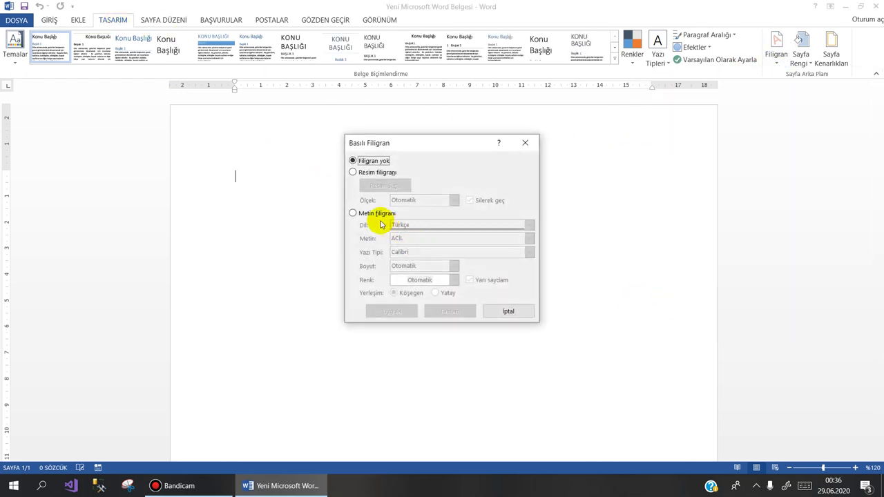
click(370, 213)
drag(420, 239, 301, 235)
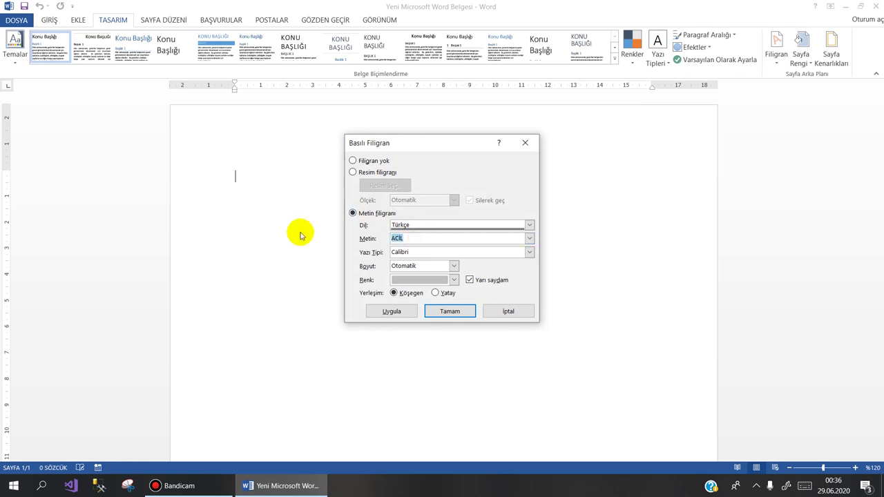
text(ös)
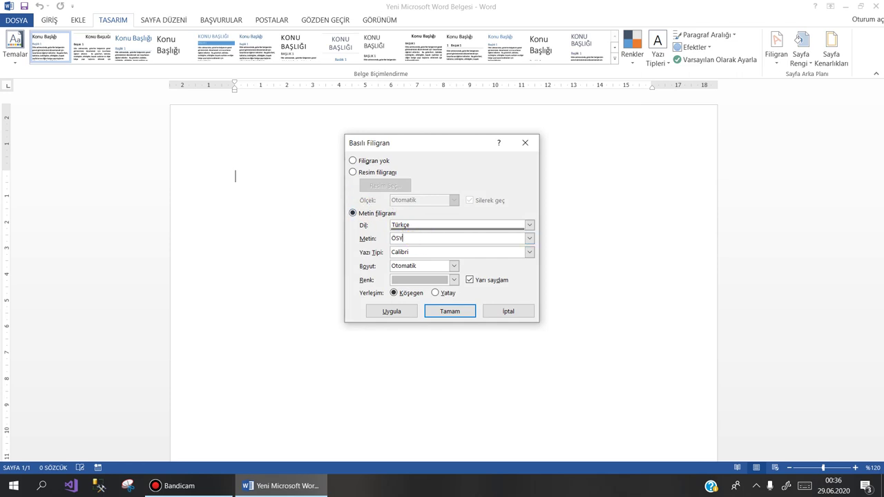
click(529, 252)
drag(532, 281, 529, 270)
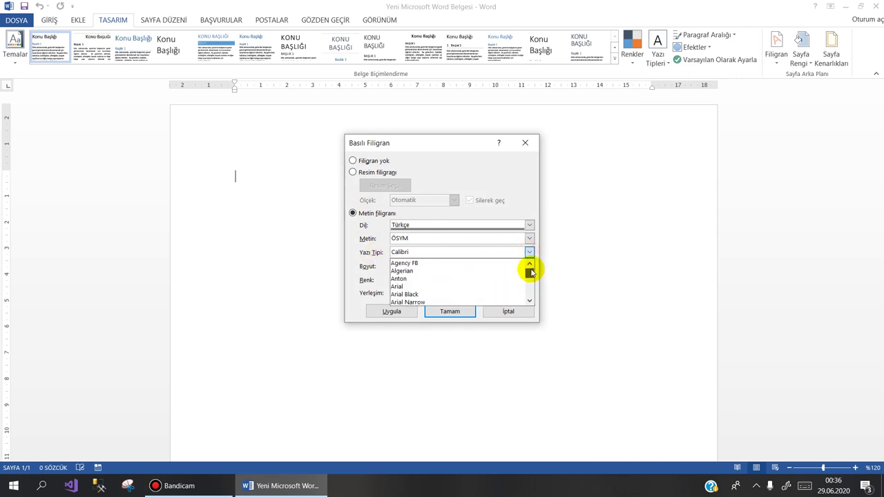
click(419, 293)
click(450, 312)
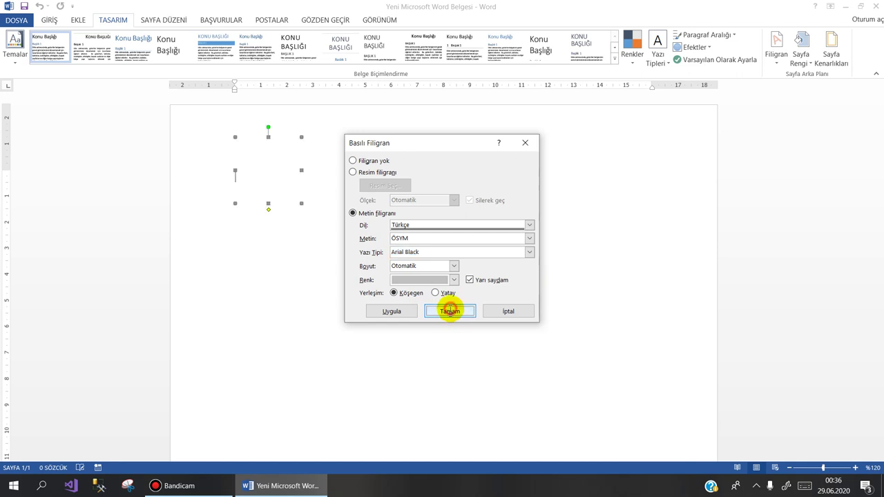
Step: Add two blank lines to move the insertion point down the page
mouse_move(877, 171)
mouse_down()
mouse_move(878, 312)
mouse_move(848, 265)
mouse_up()
key(Return)
key(Return)
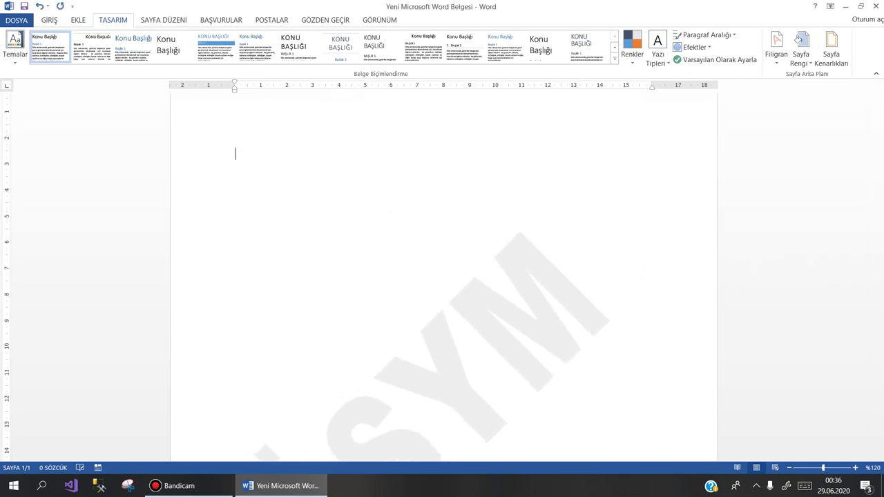
key(Return)
key(Return)
key(Return)
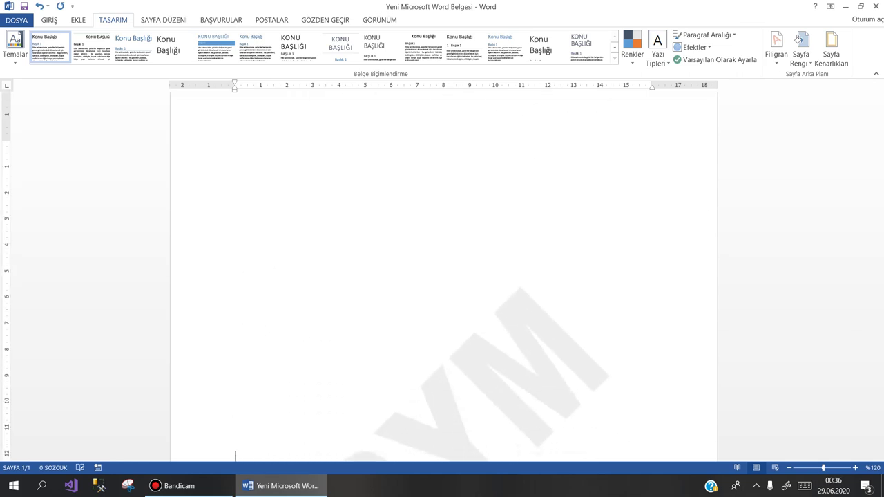
drag(878, 330, 878, 96)
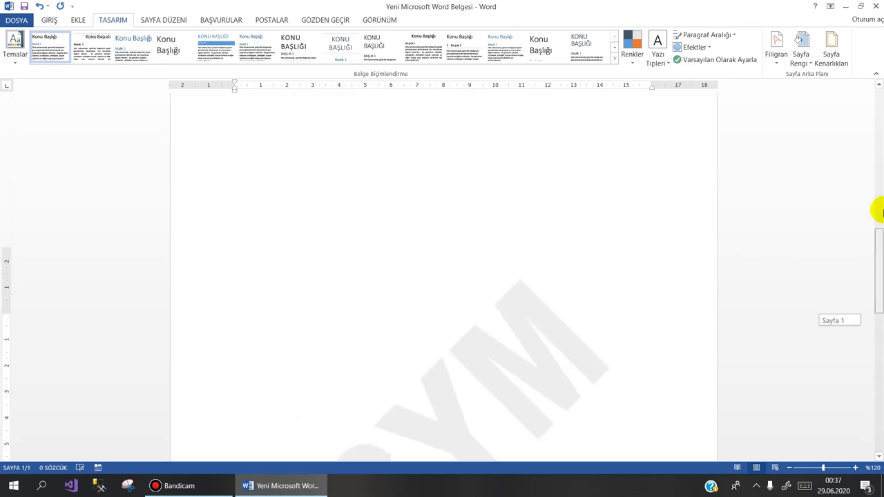
Step: Create a new blank document
click(16, 21)
click(16, 64)
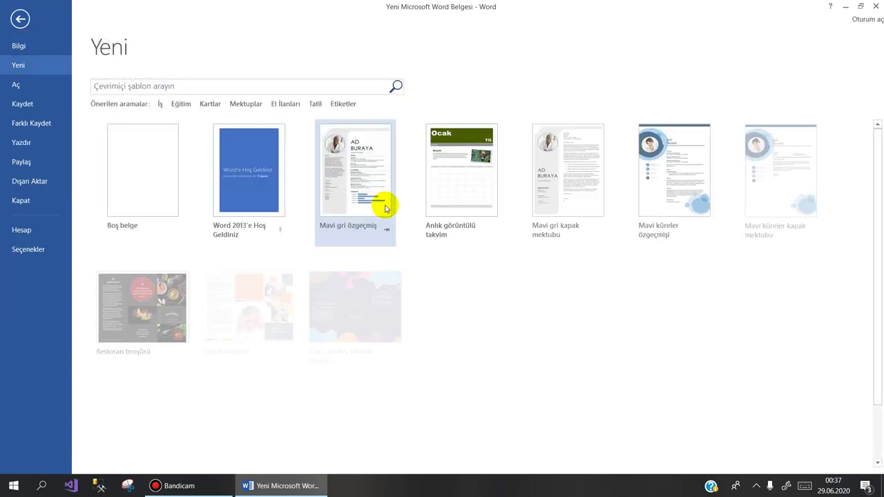
click(157, 170)
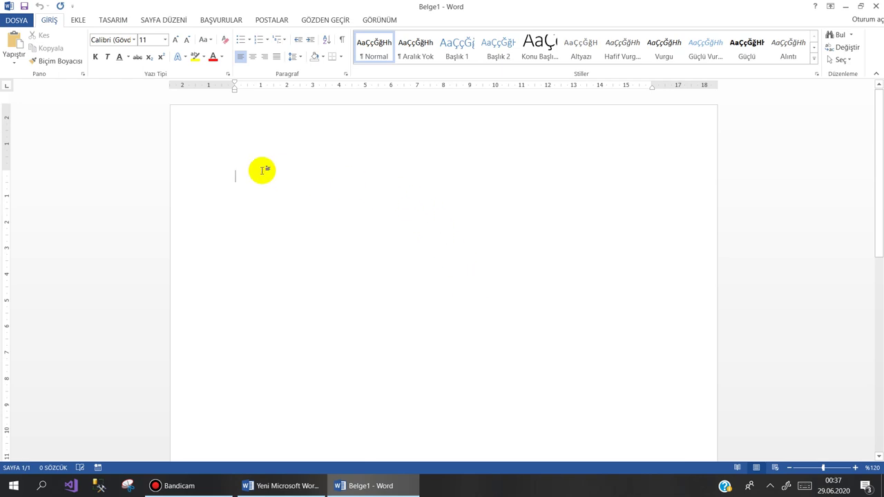
Step: Frame the page with a blue decorative art border 31 pt wide
click(108, 21)
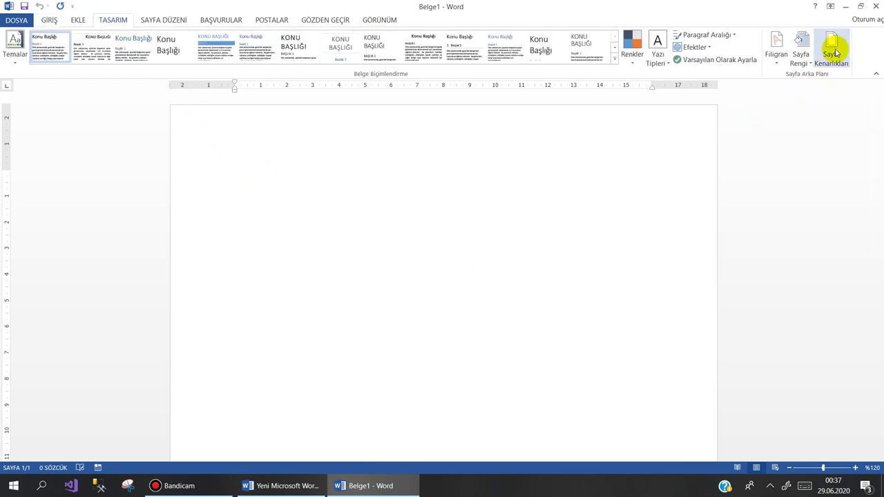
click(833, 53)
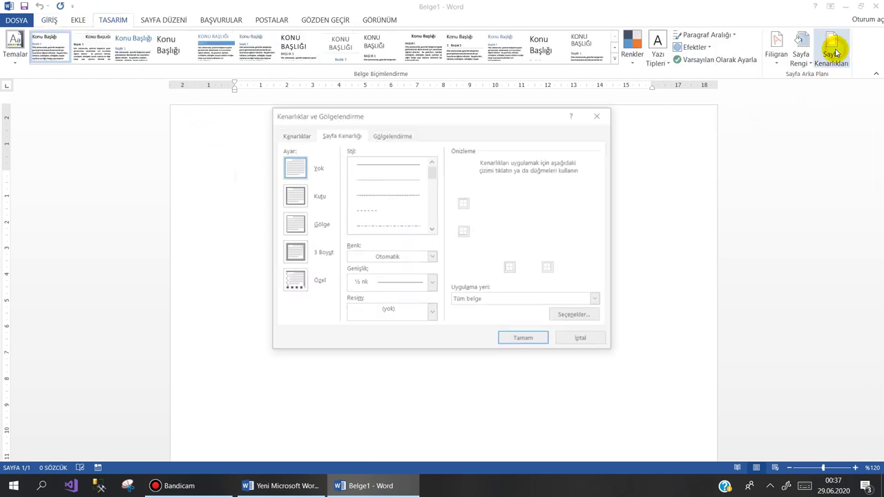
click(432, 313)
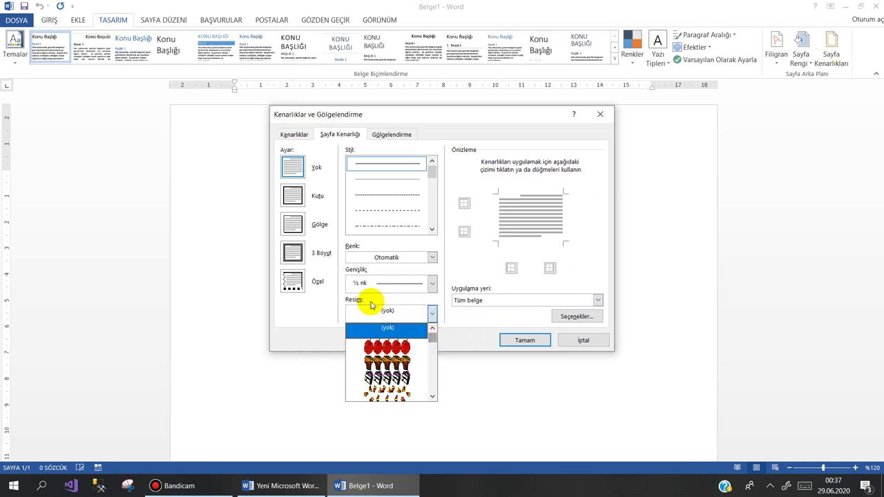
drag(435, 339, 432, 364)
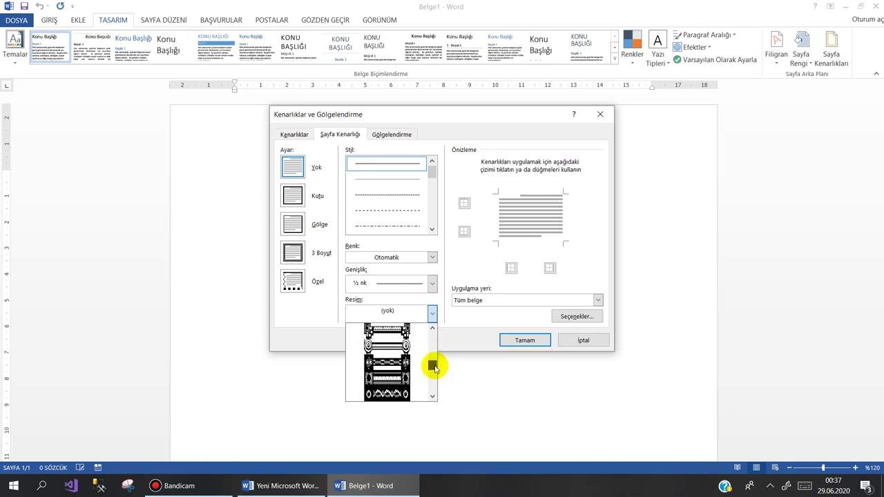
click(399, 393)
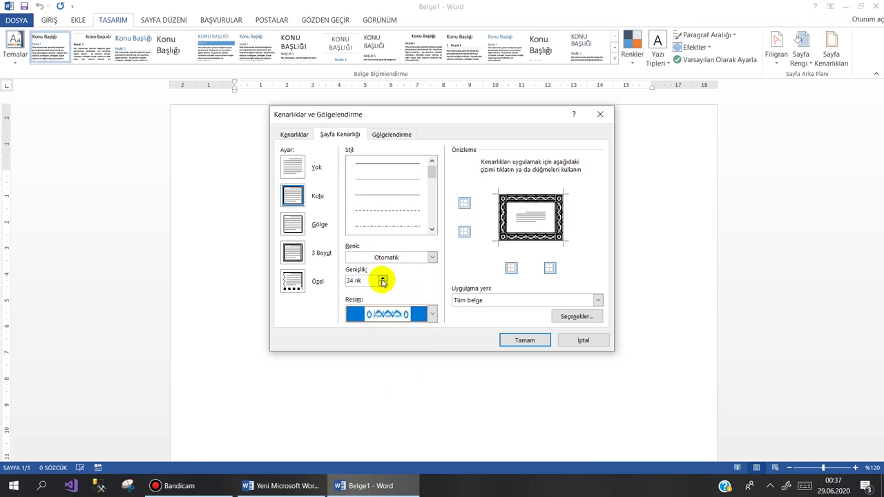
click(383, 280)
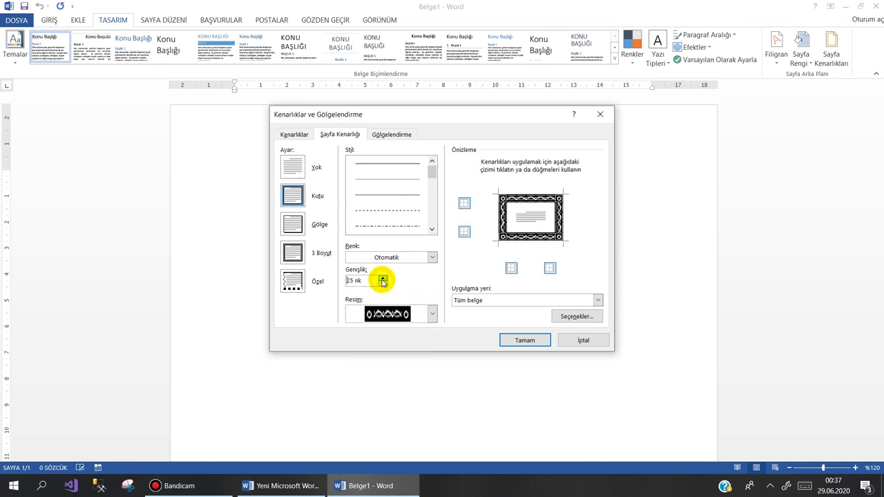
click(429, 257)
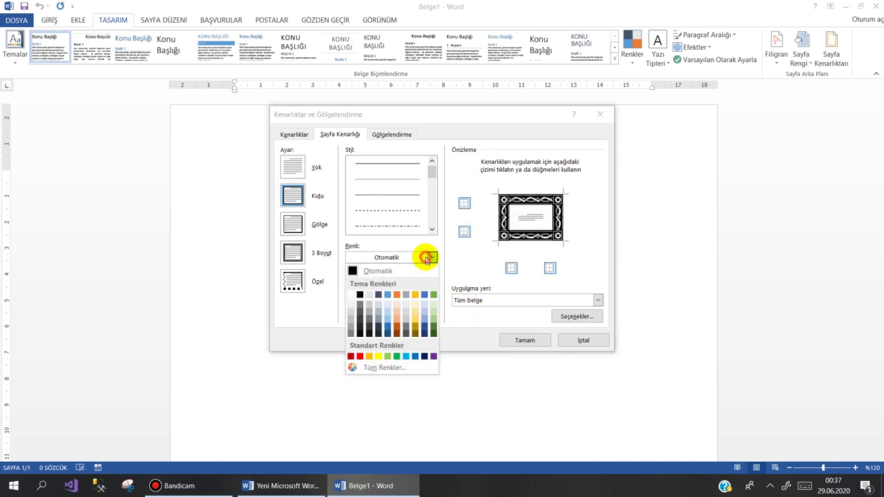
click(424, 295)
click(525, 340)
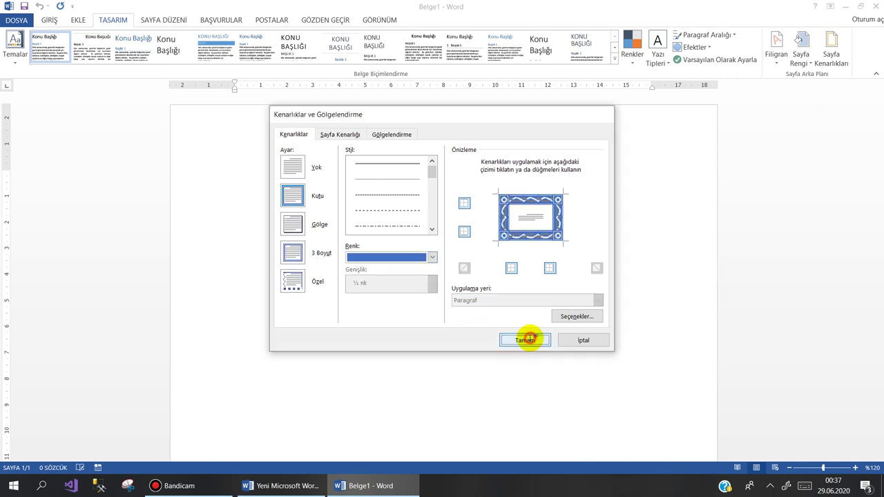
mouse_move(875, 198)
mouse_down()
mouse_move(879, 347)
mouse_move(875, 158)
mouse_up()
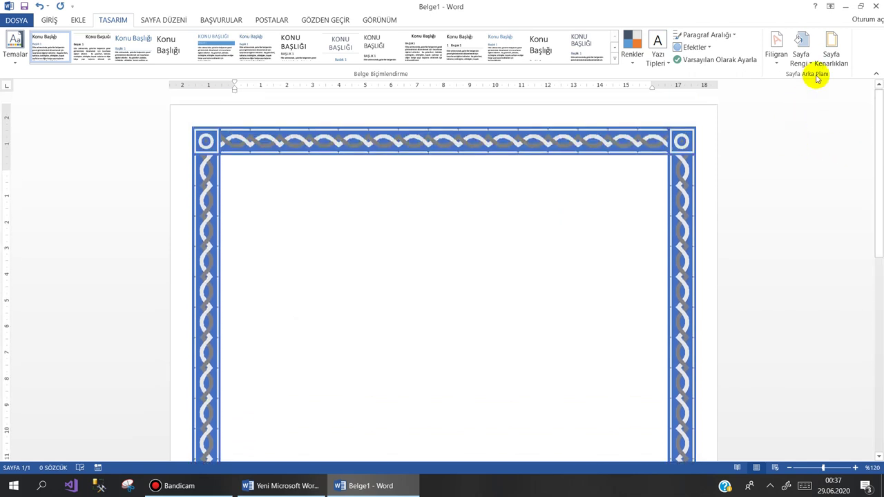
Step: Swap the page border for the poinsettia art border at 28 pt width
click(831, 45)
click(432, 313)
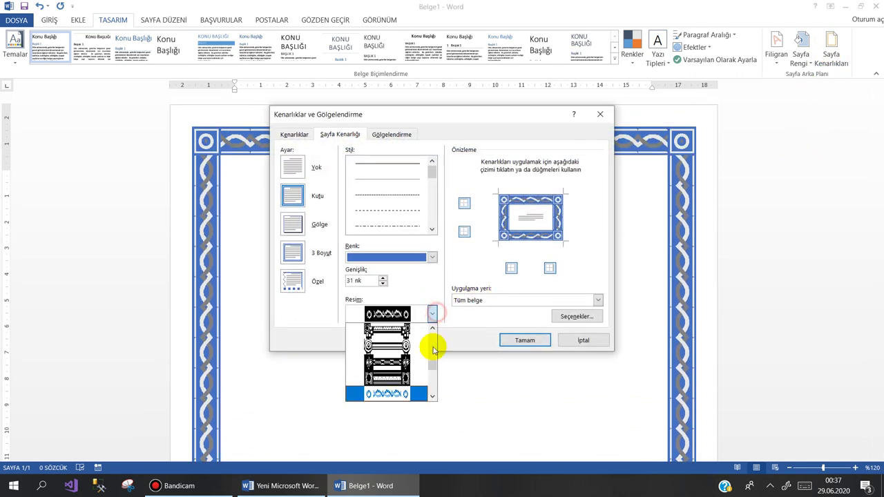
drag(433, 360, 434, 347)
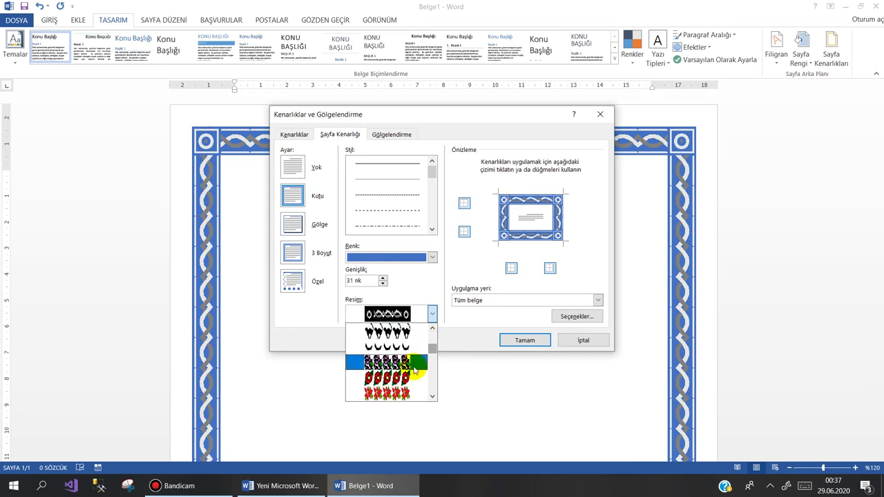
scroll(403, 372, down, 2)
click(404, 390)
click(381, 284)
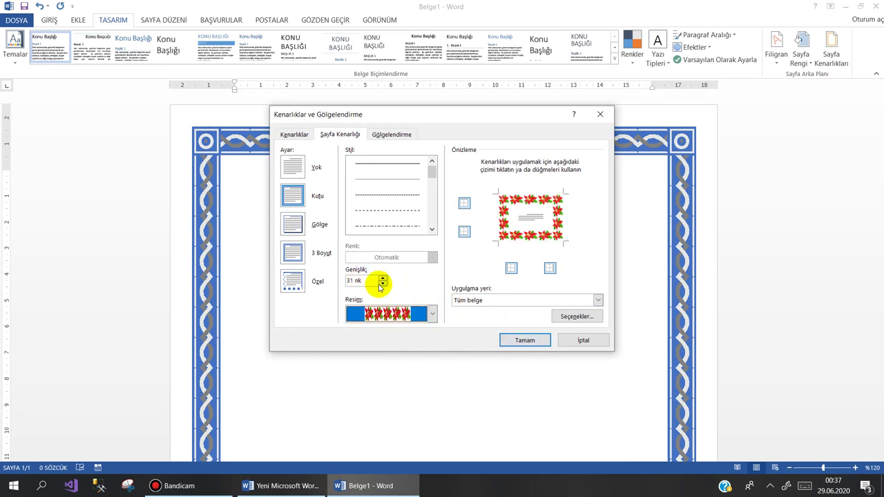
click(382, 284)
click(382, 284)
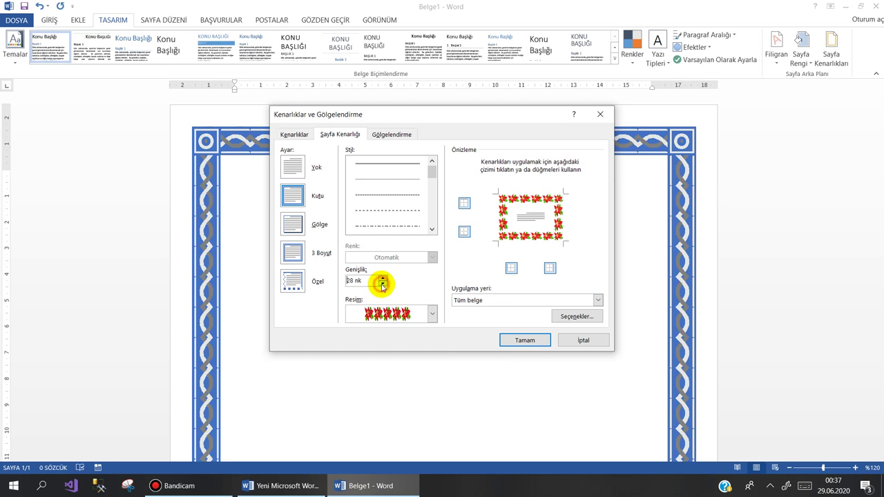
click(512, 341)
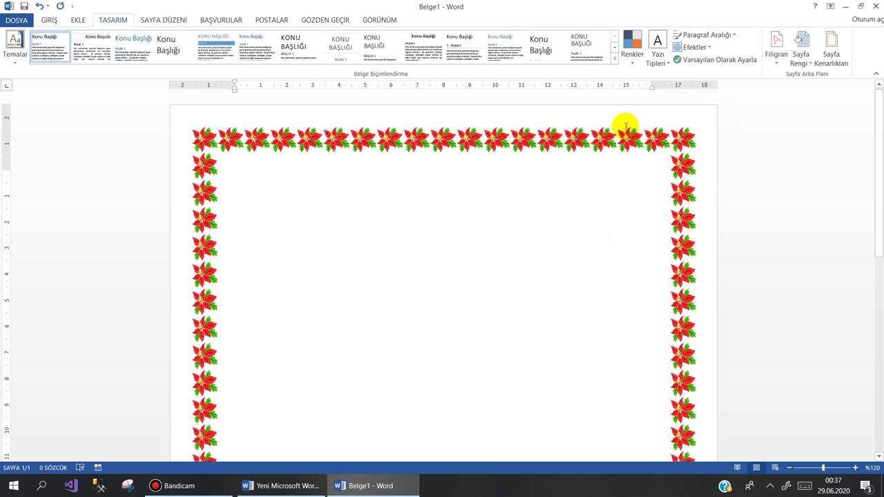
Step: Set the page to landscape with a custom 21 cm by 13 cm paper size
double_click(685, 85)
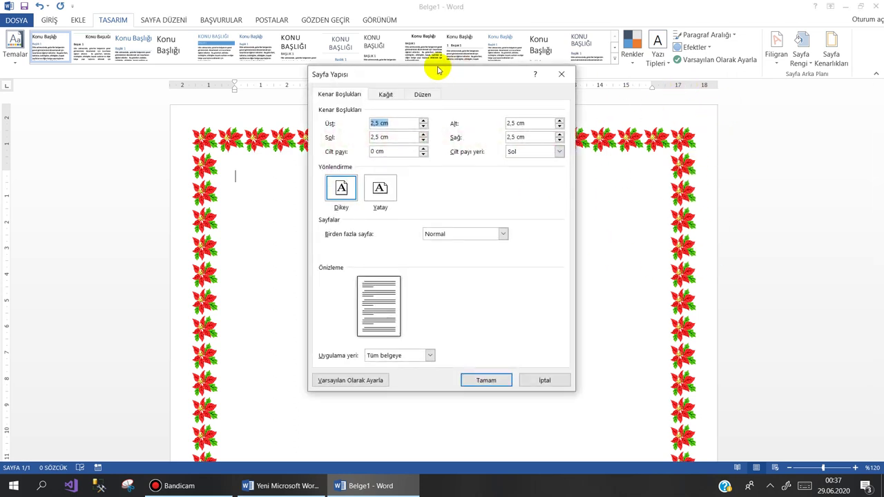
click(379, 190)
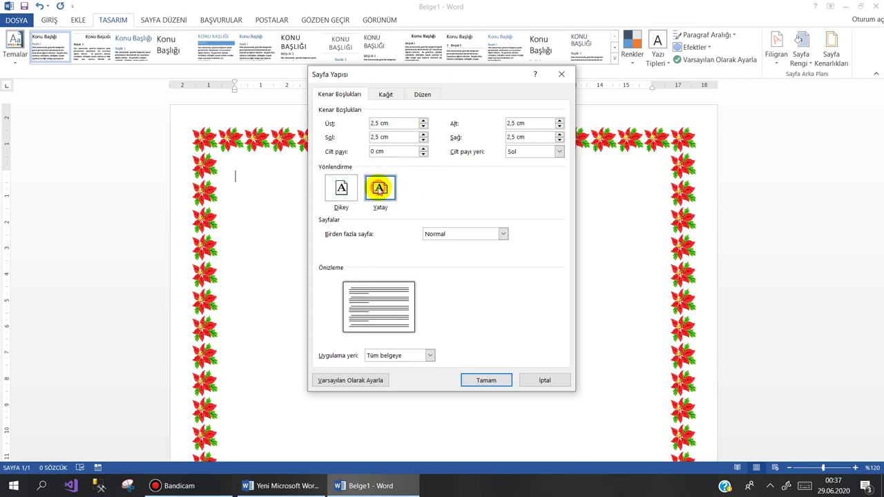
click(384, 94)
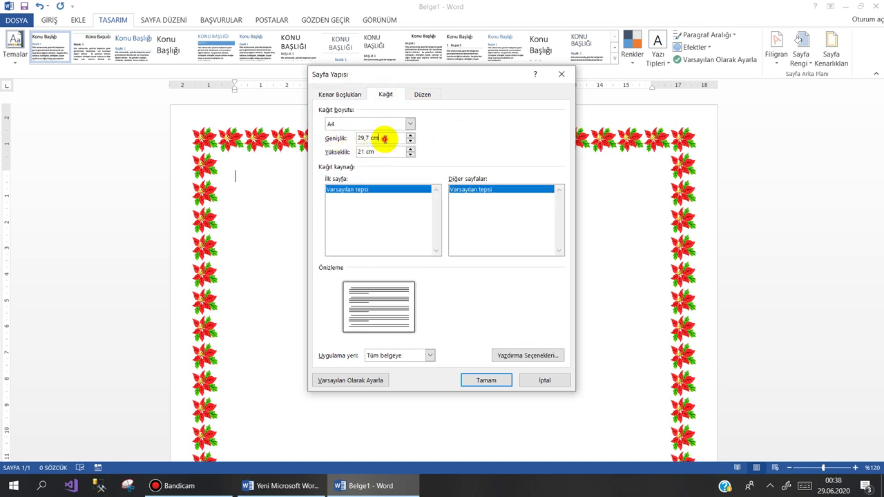
drag(384, 138, 299, 142)
text(21)
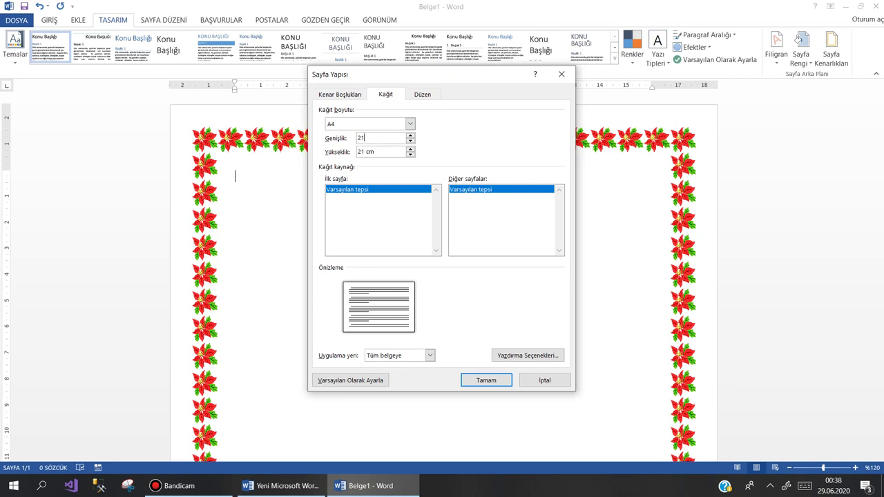
drag(388, 152, 300, 152)
text(13)
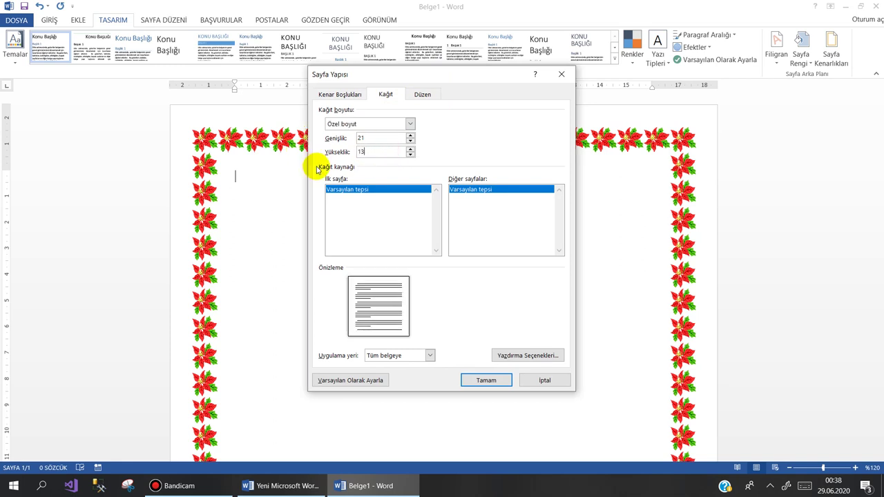
key(BackSpace)
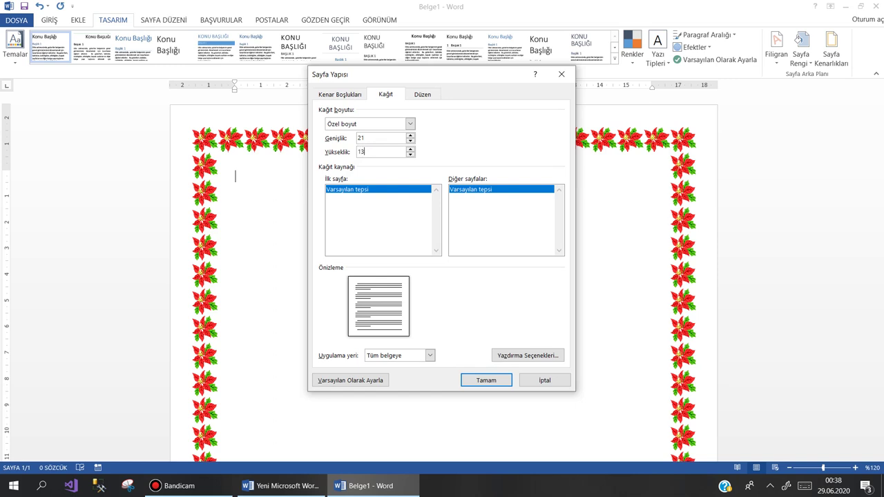
key(Return)
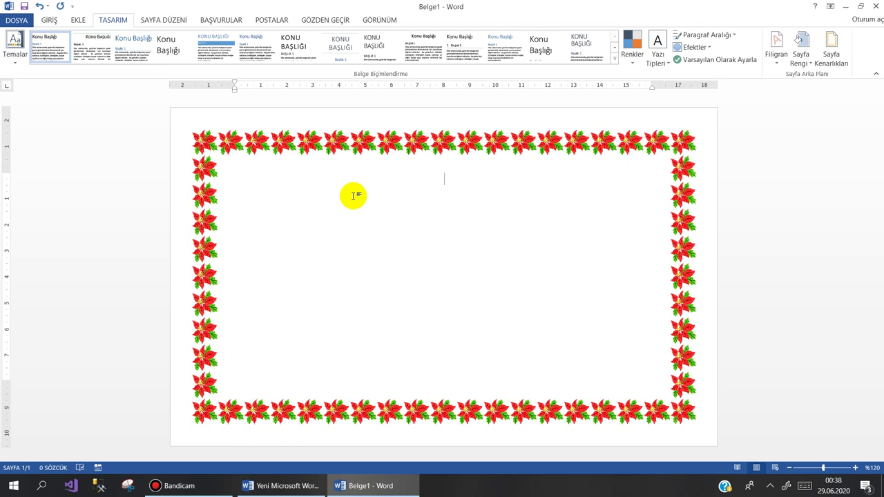
Step: Type the centred title 'KIZIMIZ & OĞLUMUZ' at the top of the bordered card
text(k)
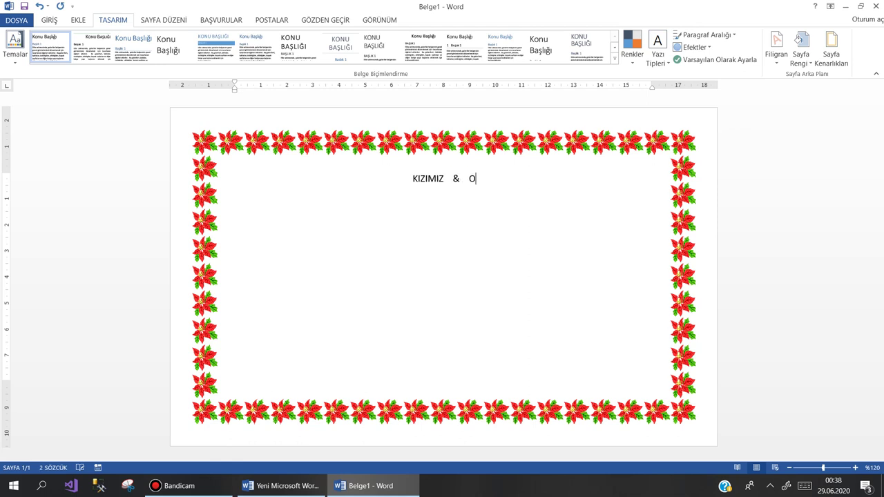
text(UZ)
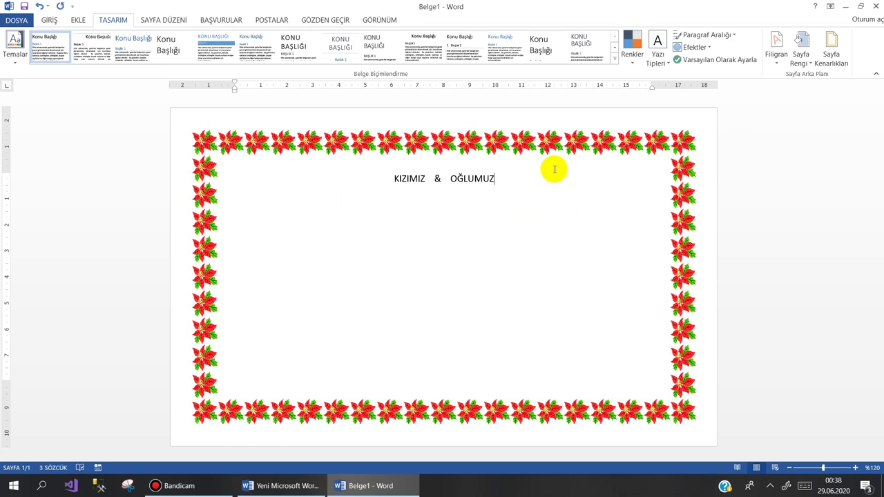
Step: Create a new blank document, Belge2, and add a tab stop at 3 cm
click(17, 21)
click(20, 65)
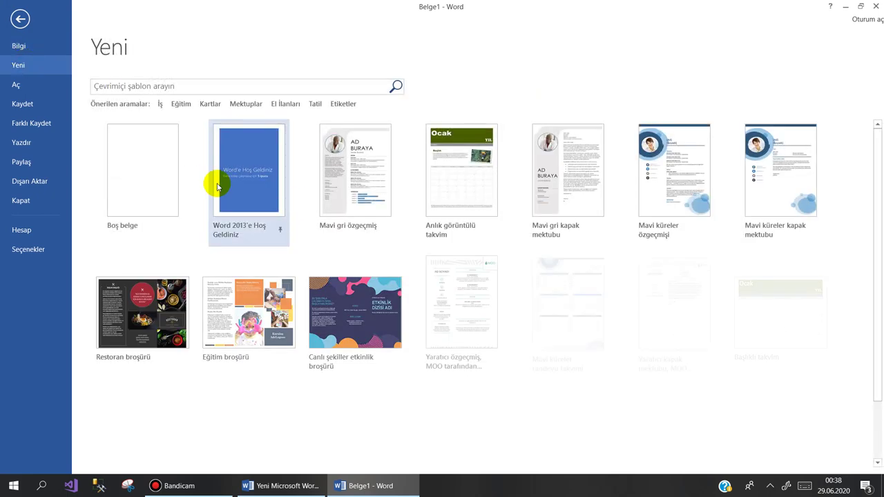
click(142, 158)
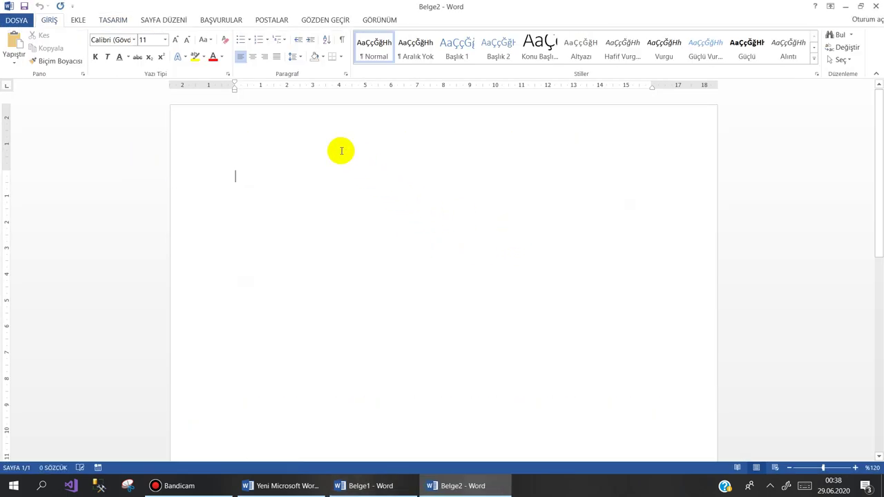
click(255, 172)
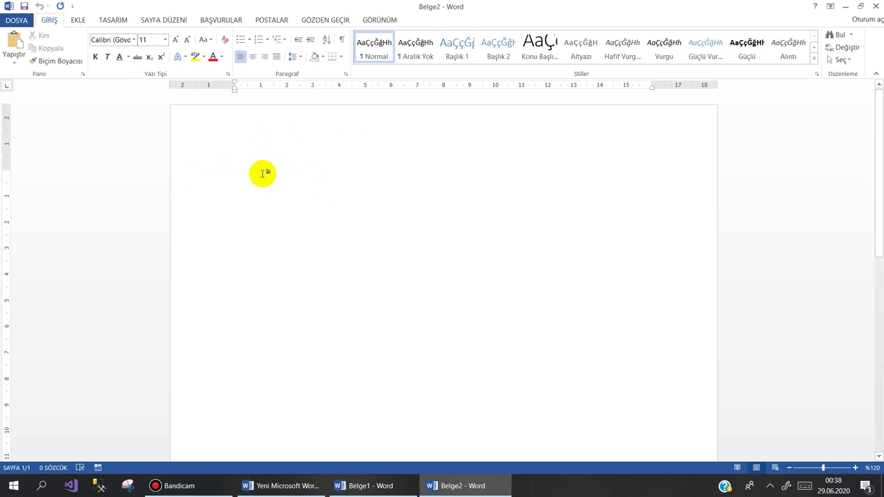
click(313, 87)
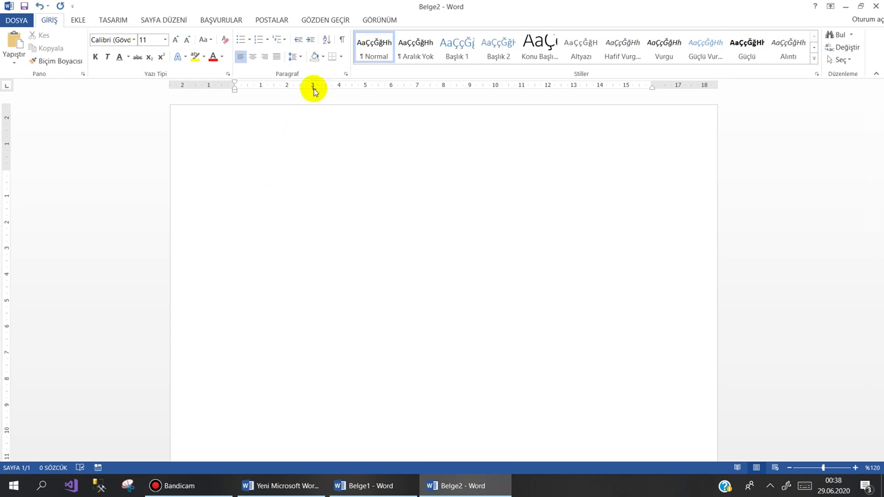
Step: Add left tab stops at 7, 11 and 15 cm on the ruler
click(418, 88)
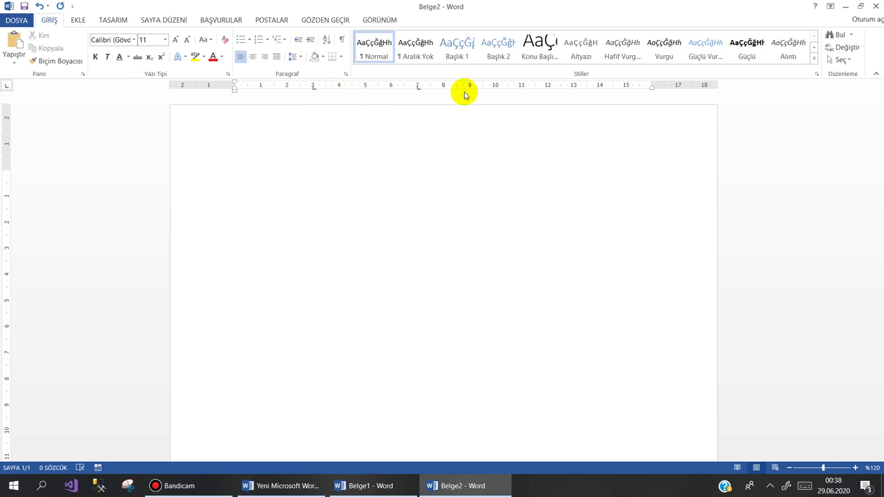
click(521, 88)
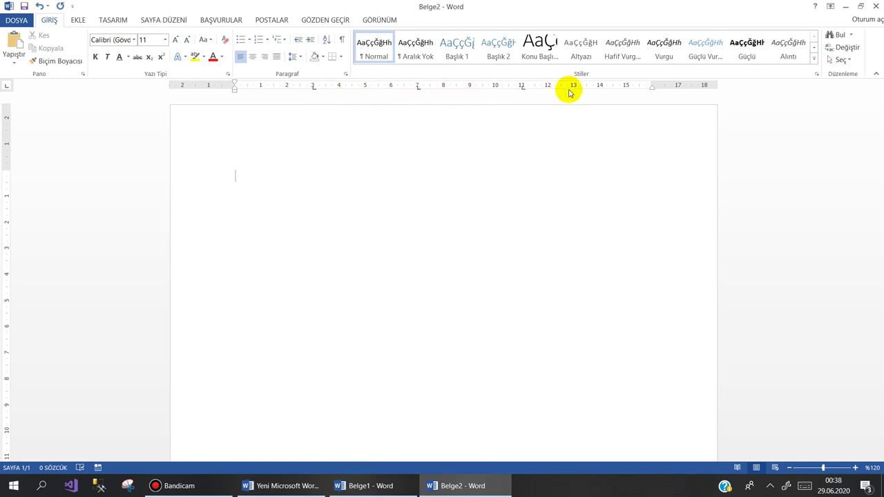
click(623, 88)
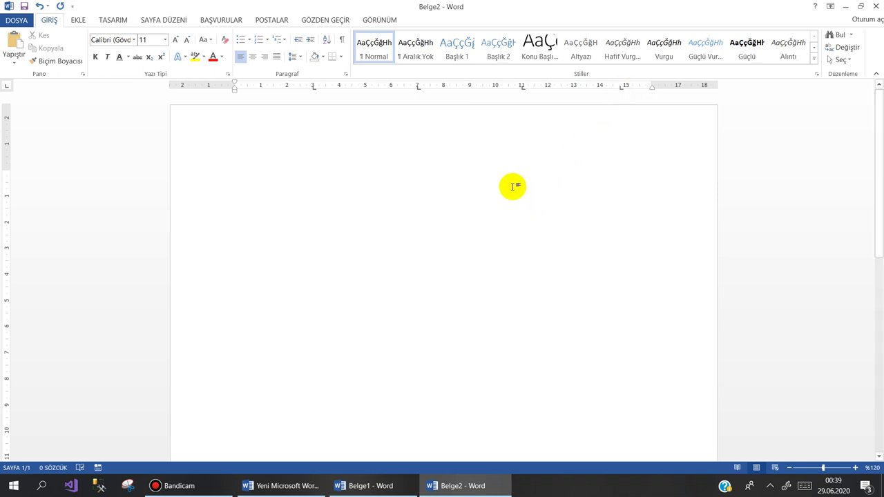
Step: Type the bold, underlined heading row ADI, SOYADI, BABA ADI, ANA ADI, İLİ across the tab stops
text(A)
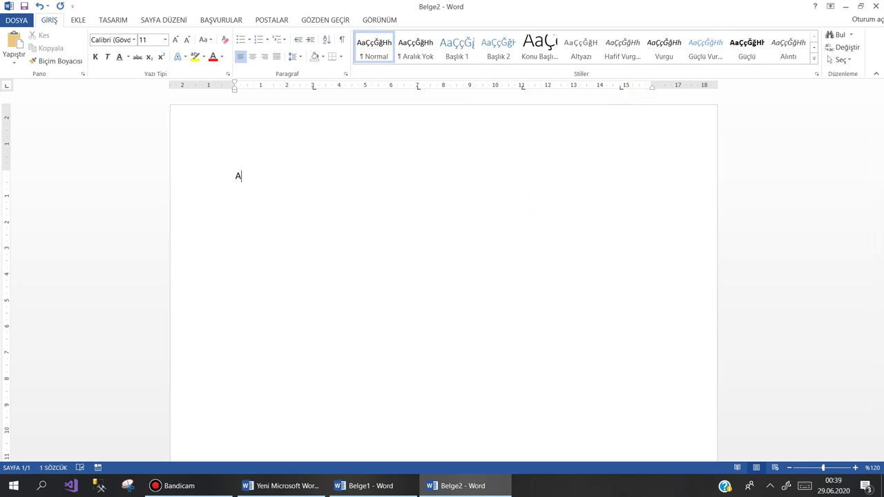
click(95, 56)
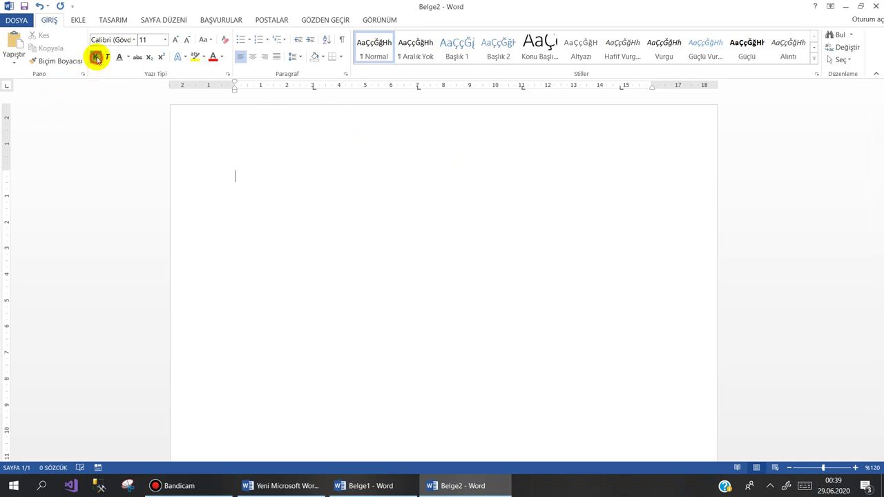
click(120, 58)
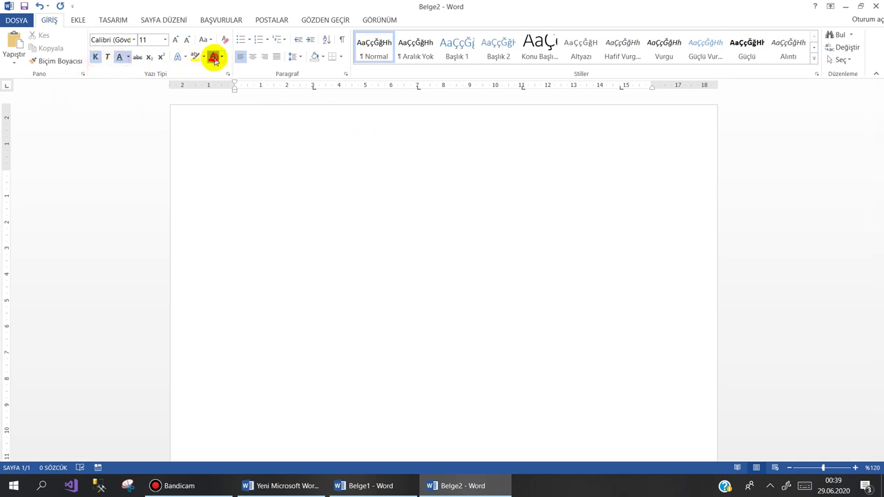
text(ADI)
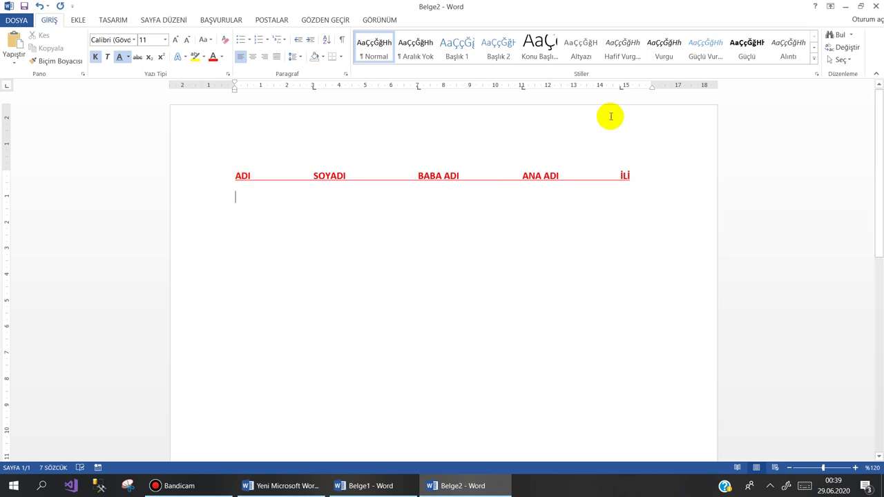
drag(655, 84, 671, 84)
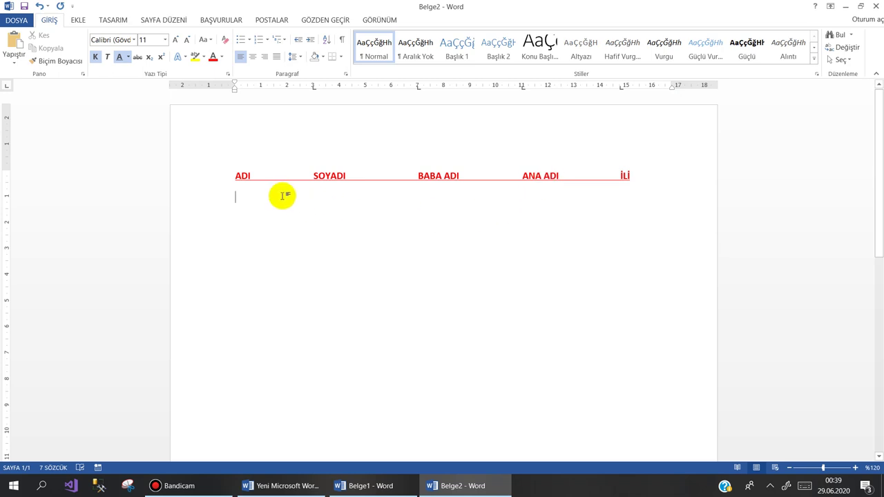
Step: Turn bold off and set the font colour back to black for the data rows
click(95, 58)
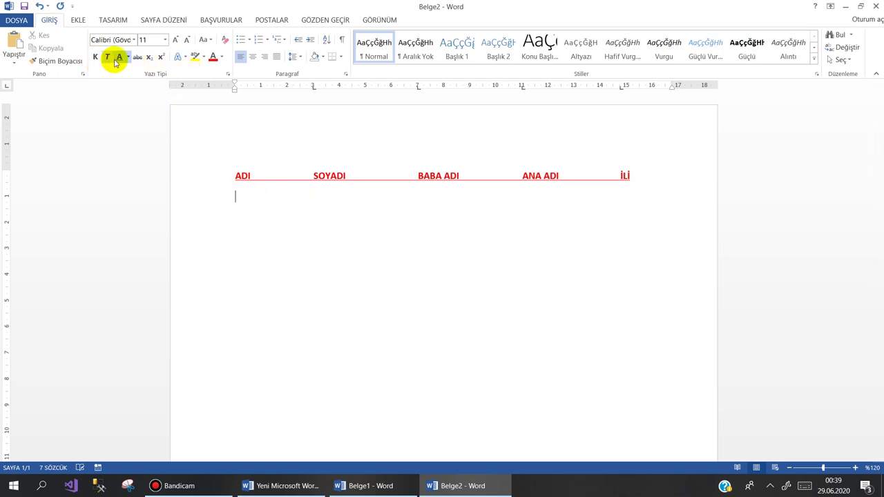
click(221, 56)
click(220, 95)
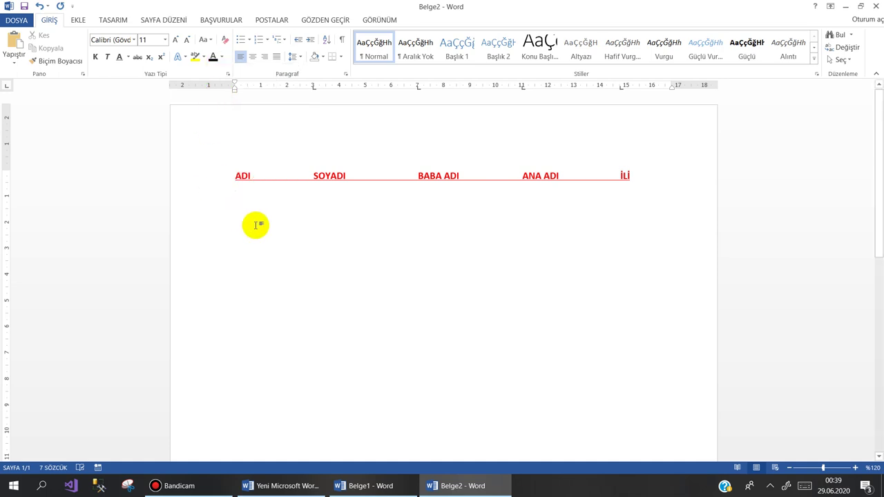
Step: Type two sample data rows, then copy and paste them repeatedly below the heading
text(AHM)
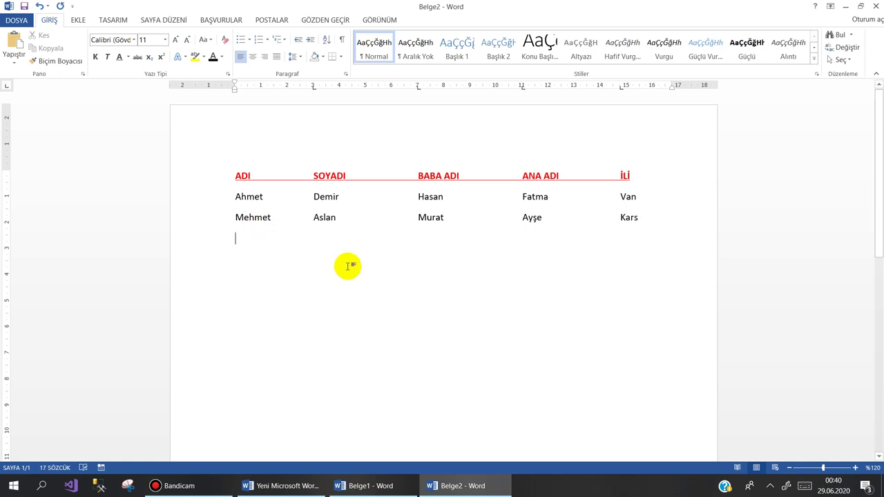
drag(235, 229, 230, 199)
key(ctrl+c)
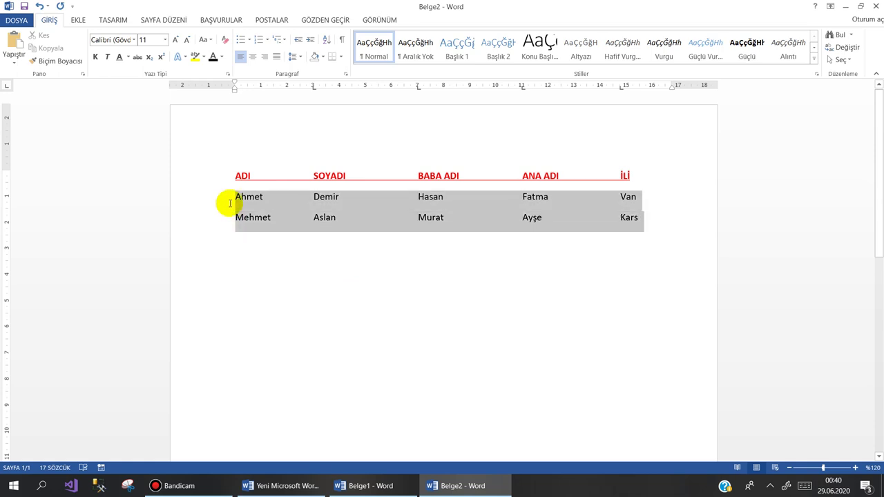
click(237, 229)
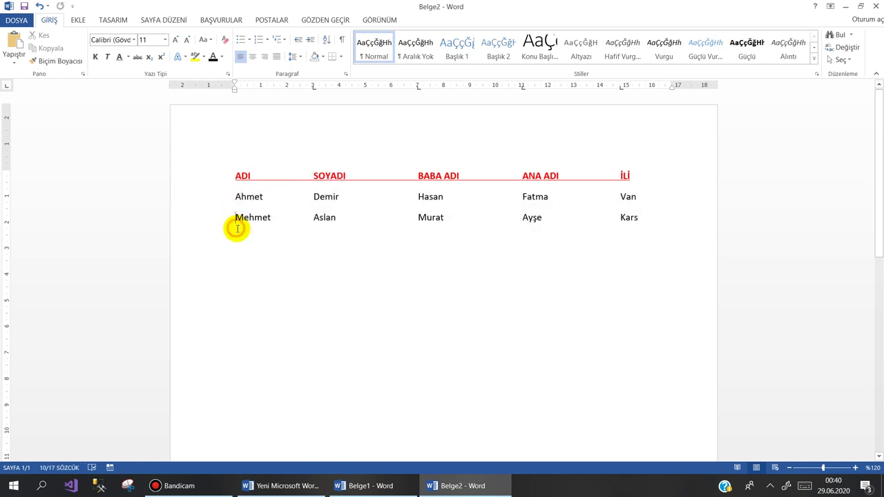
double_click(237, 238)
key(ctrl+v)
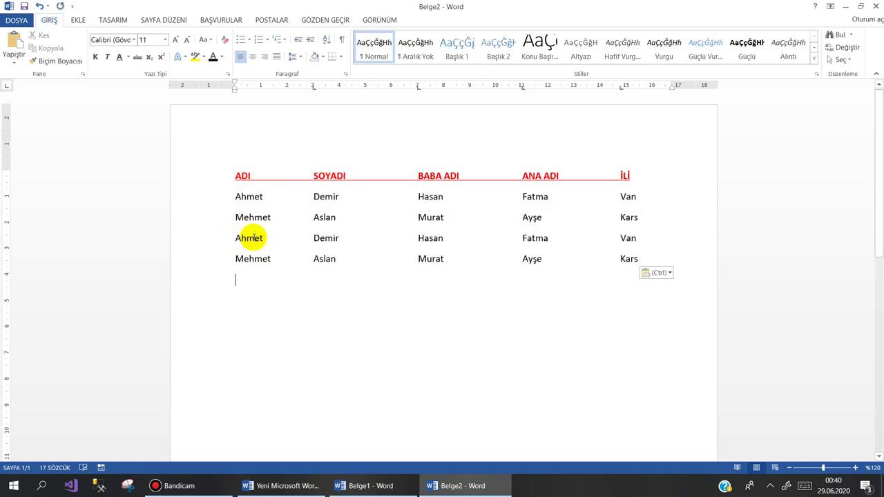
key(ctrl+v)
key(ctrl+v)
key(ctrl+v)
key(ctrl+v)
key(ctrl+v)
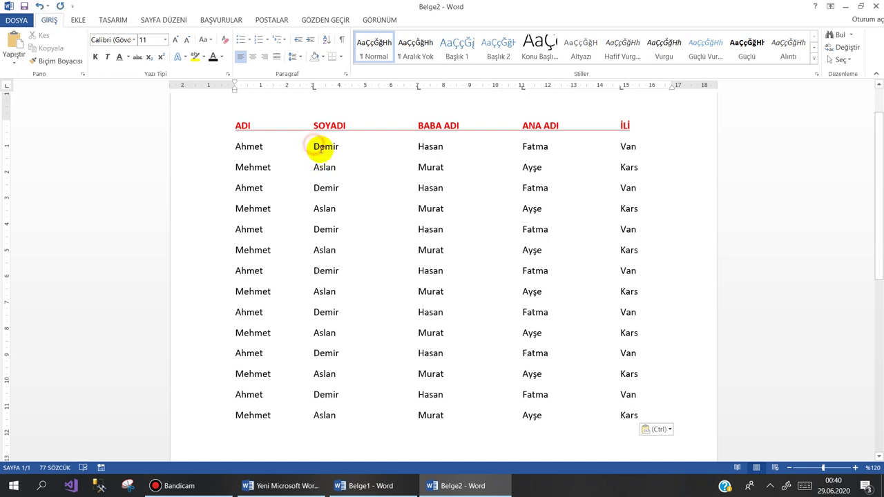
Step: Change the SOYADI column surnames to uppercase (DEMİR, ASLAN) with Shift+F3
mouse_move(314, 146)
alt+mouse_down()
mouse_move(347, 232)
mouse_move(357, 412)
alt+mouse_up()
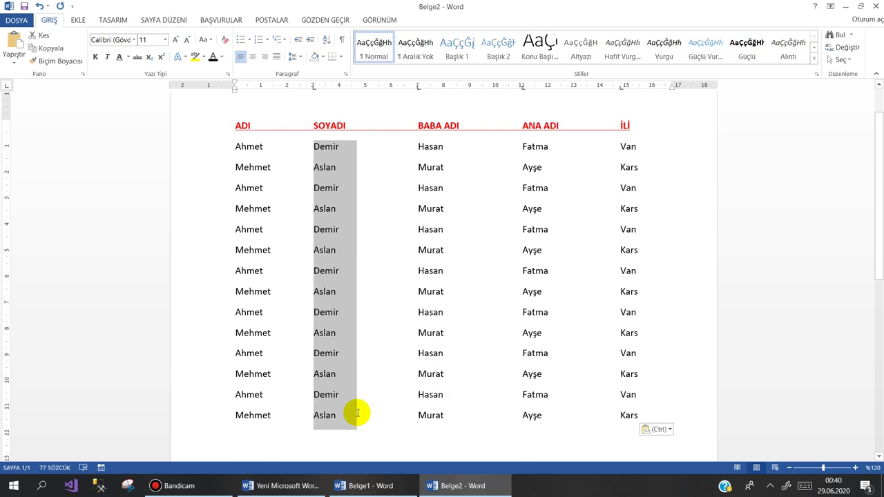
key(shift+F3)
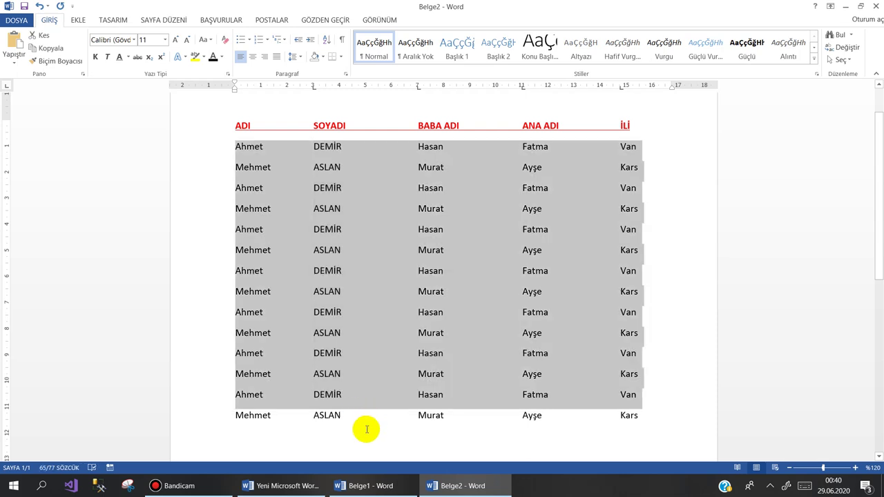
click(367, 429)
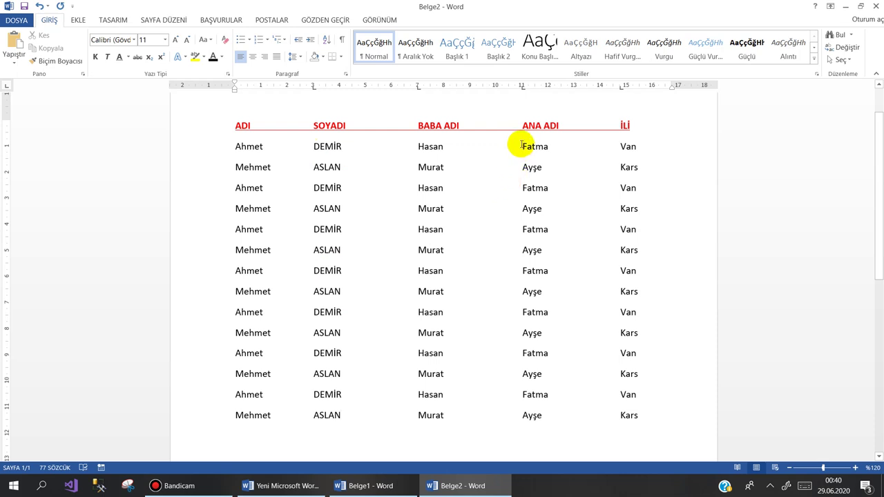
Step: Colour the ANA ADI column names Fatma and Ayşe blue
drag(521, 146, 568, 417)
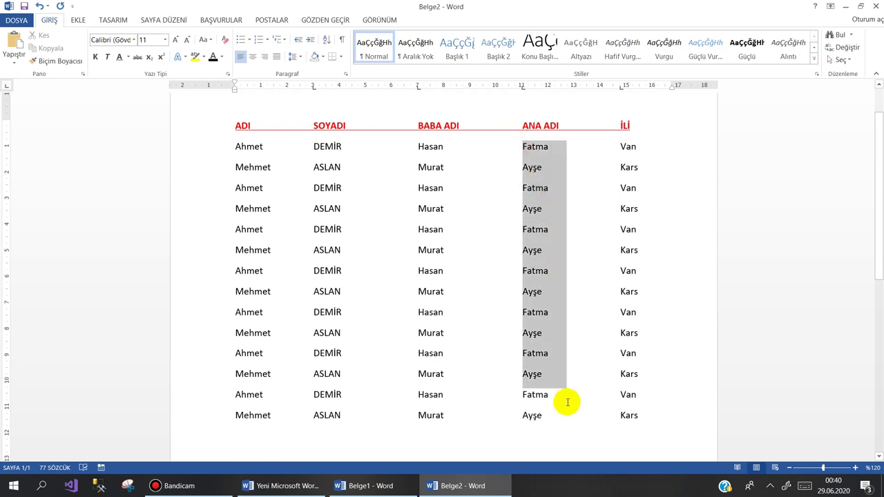
click(221, 57)
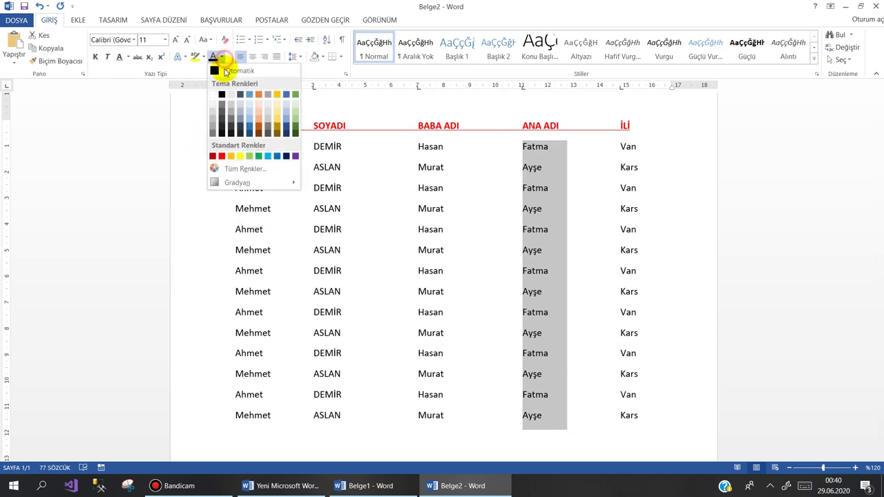
click(277, 158)
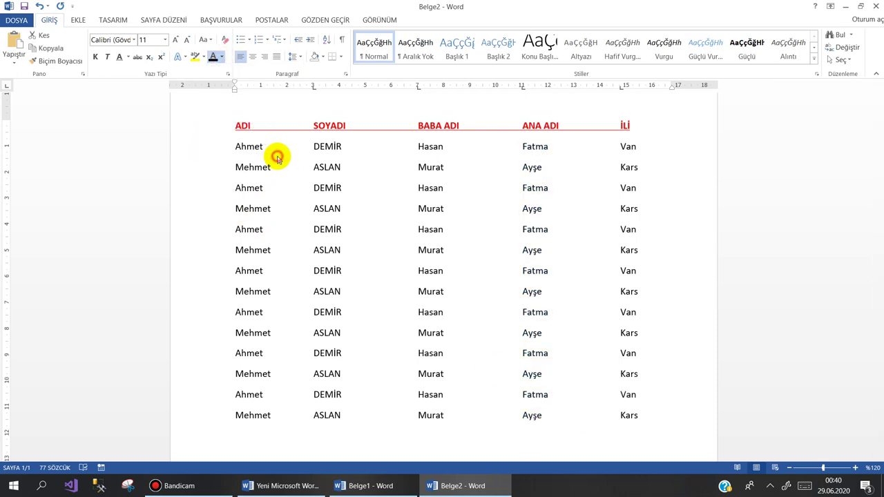
click(686, 206)
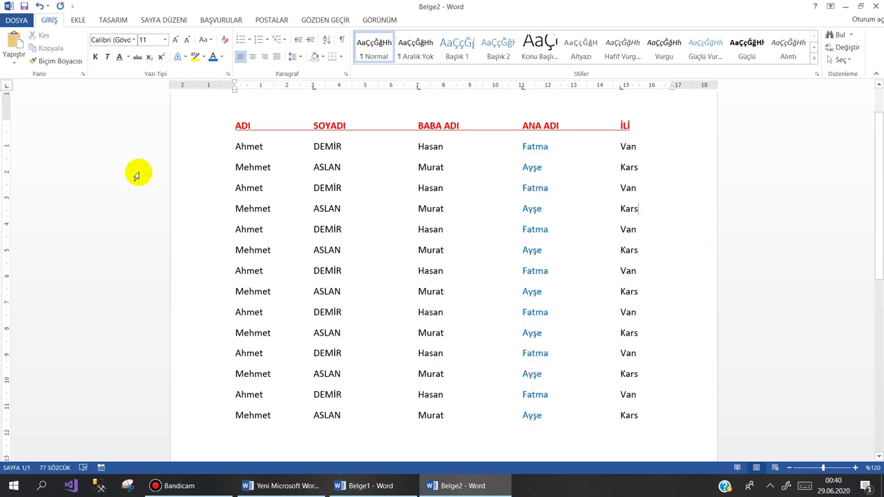
Step: Create a new blank document, Belge3, from the File menu
click(17, 21)
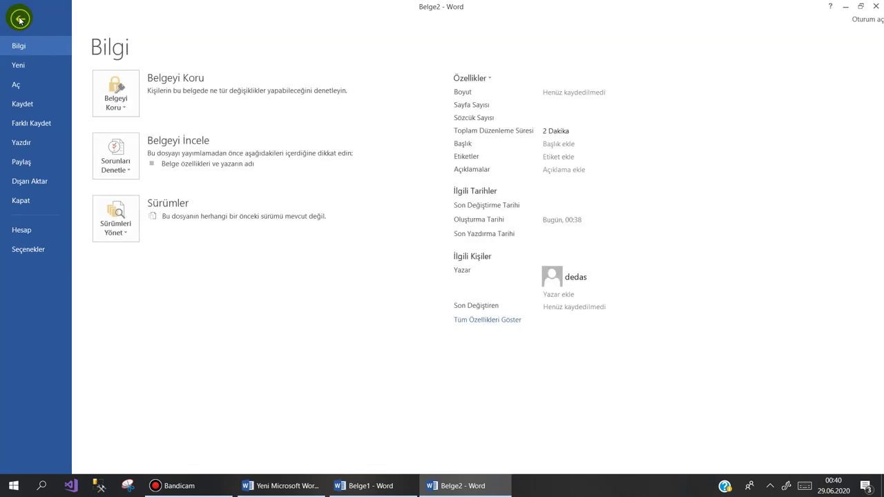
click(20, 66)
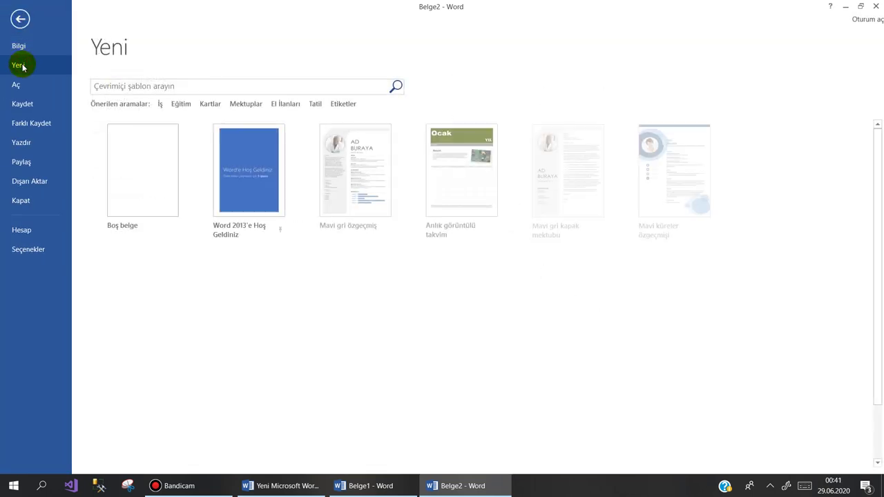
click(107, 144)
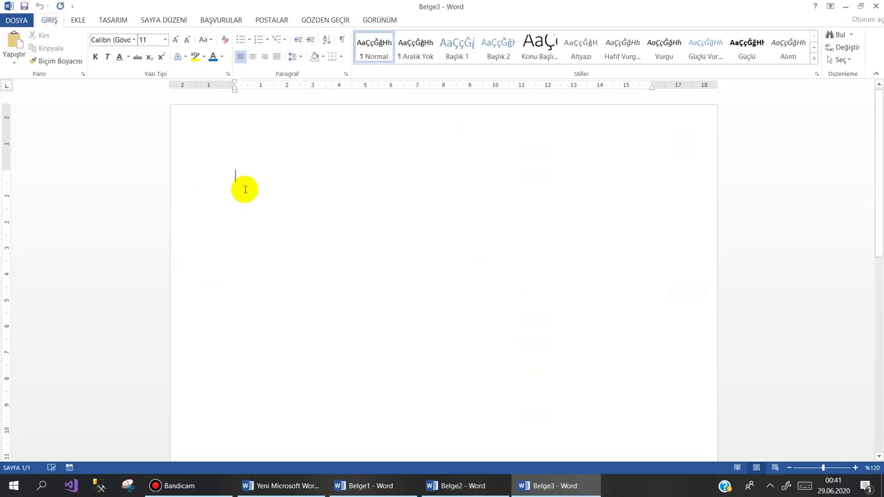
click(78, 20)
Step: Insert the lake-and-rowboat photo from Desktop > Resimler into Belge3
click(122, 50)
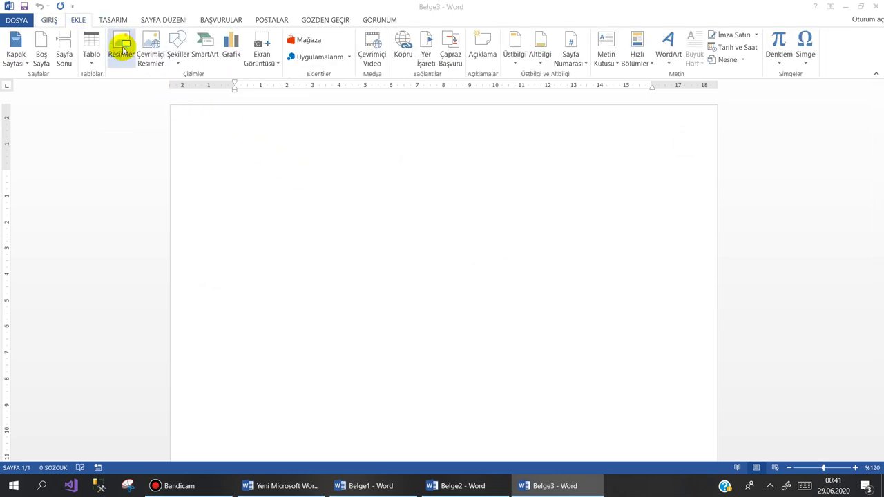
click(55, 125)
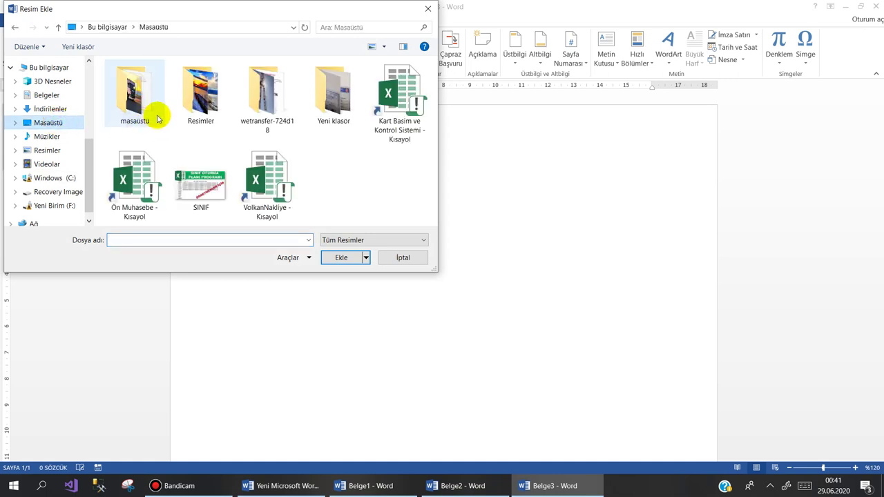
double_click(200, 103)
double_click(200, 92)
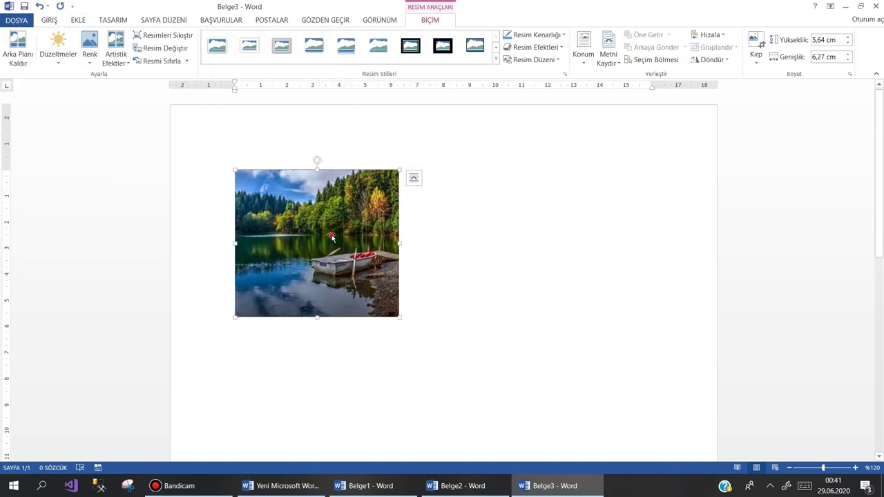
drag(332, 236, 503, 260)
drag(320, 253, 480, 260)
Step: Set the lake photo's text wrapping to In Front of Text (Metnin Önüne)
right_click(316, 217)
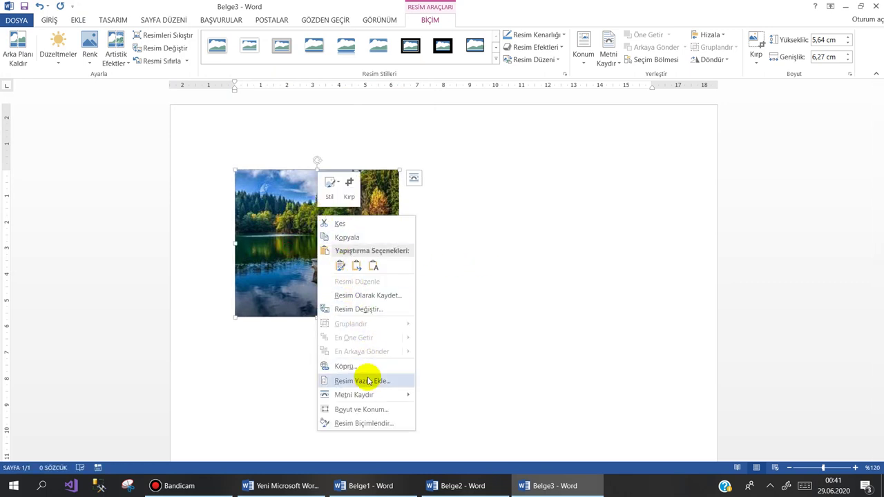
mouse_move(368, 397)
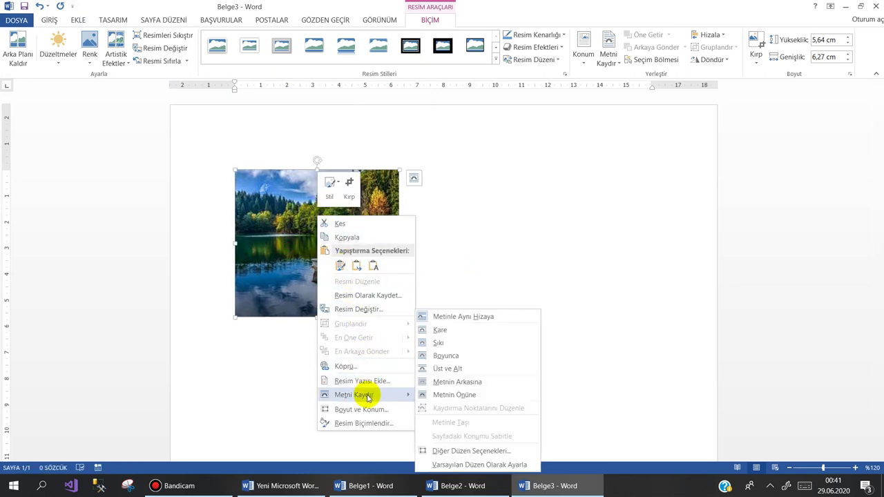
click(452, 397)
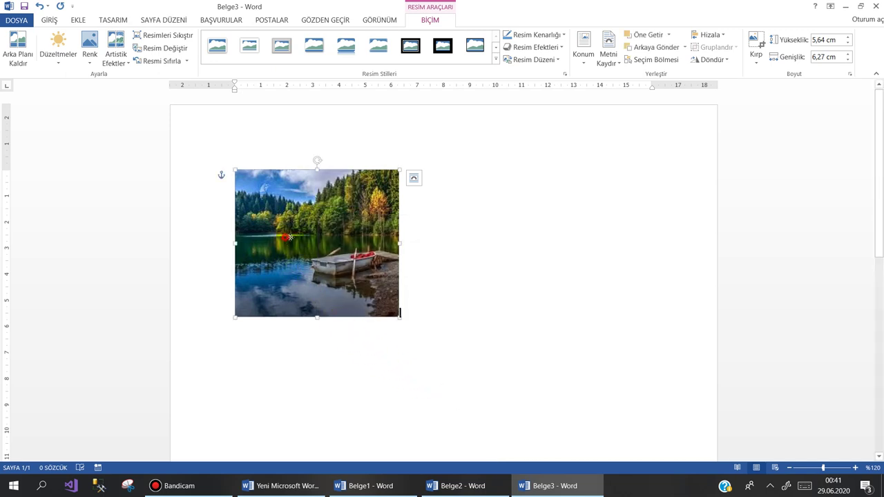
Step: Move the photo toward the page centre and enlarge it to 9,21 × 10,25 cm
mouse_move(298, 252)
mouse_down()
mouse_move(595, 223)
mouse_move(354, 215)
mouse_move(404, 194)
mouse_up()
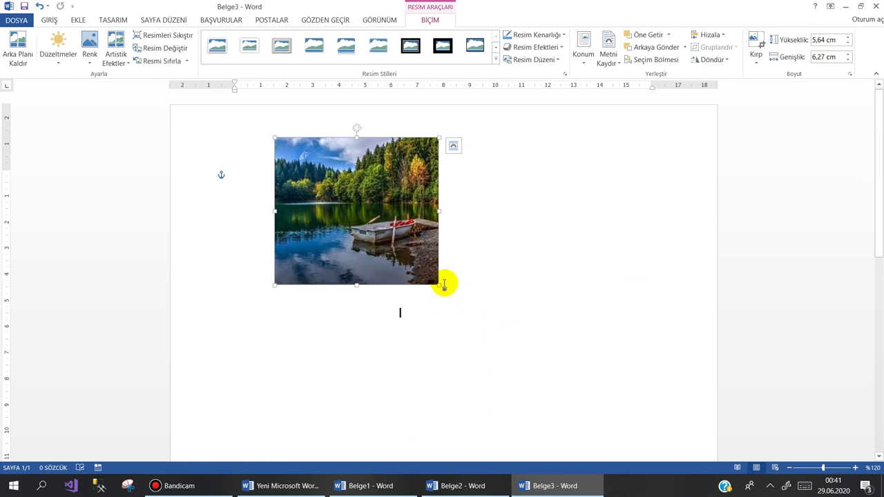
drag(440, 283, 543, 377)
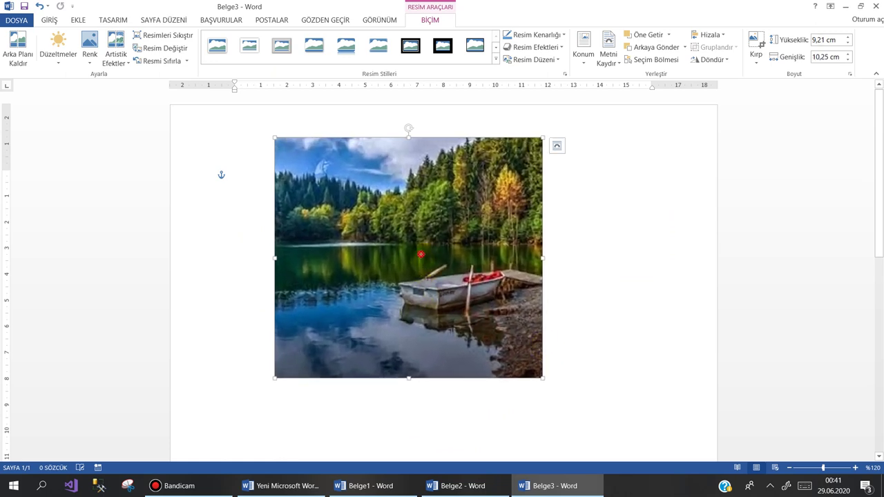
drag(421, 254, 437, 276)
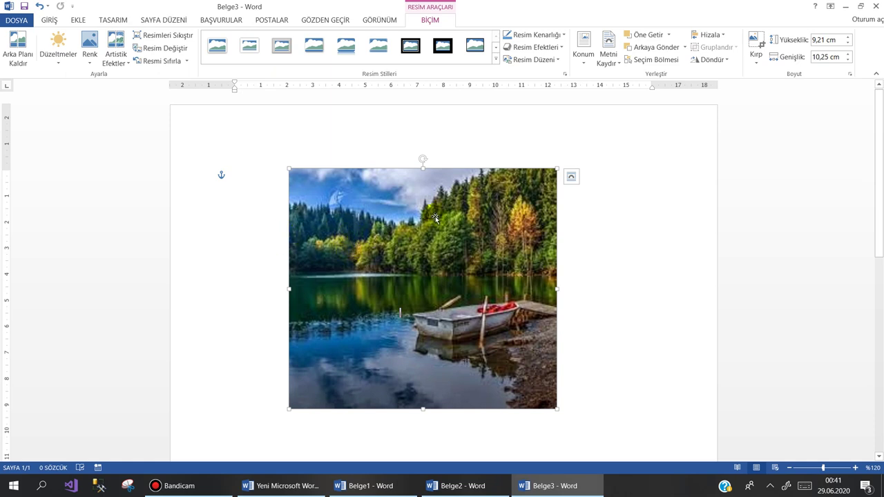
click(442, 22)
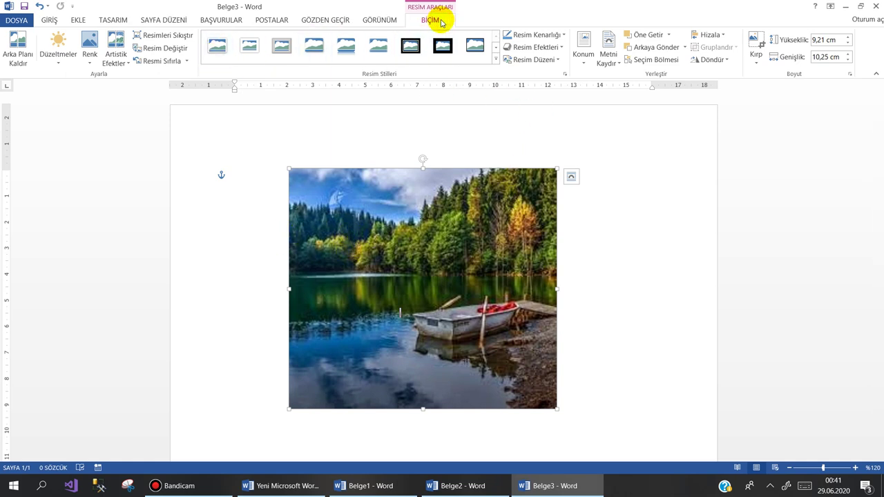
Step: Crop the lake photo to a heart shape, move it upper left, and place a copy beside it
click(760, 63)
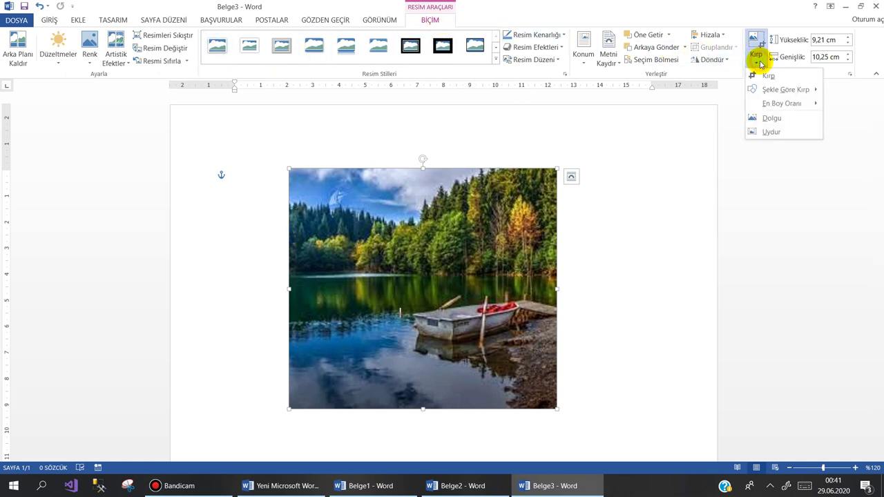
mouse_move(777, 92)
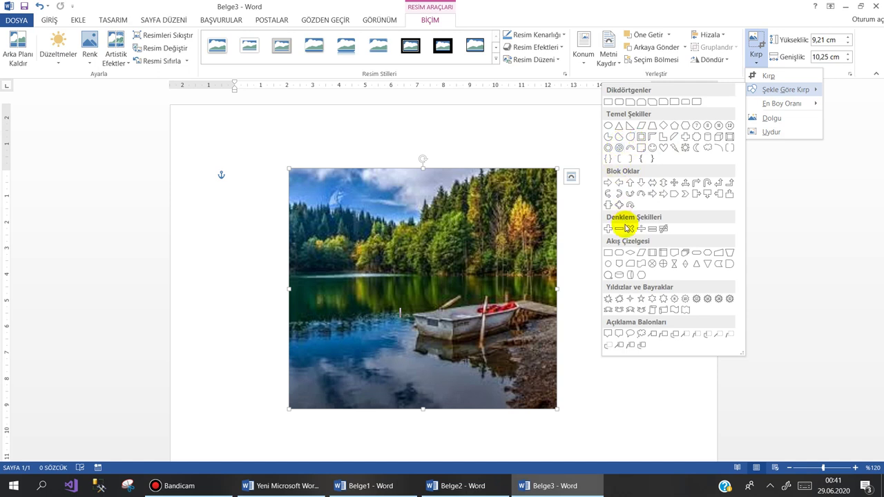
click(662, 148)
drag(484, 286, 384, 248)
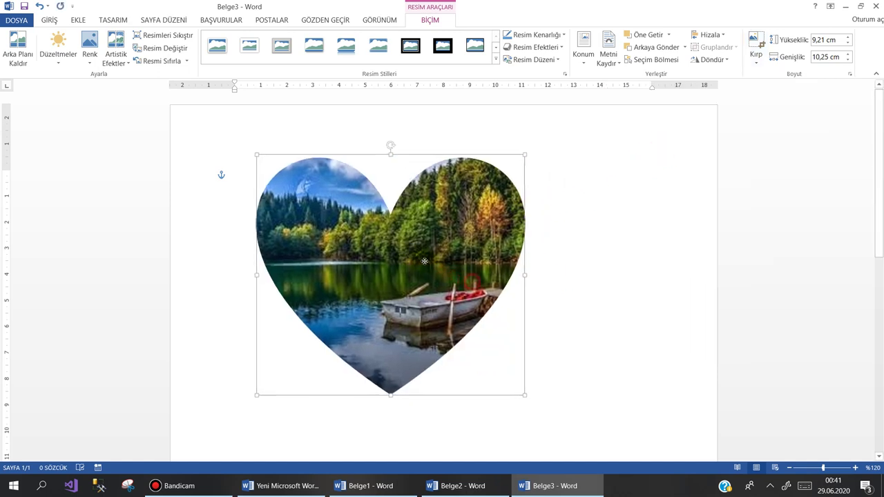
click(576, 236)
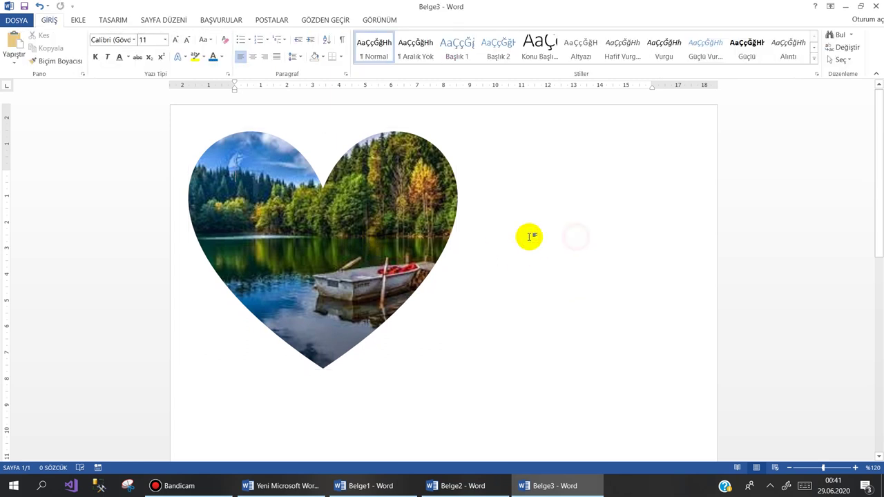
mouse_move(316, 248)
ctrl+mouse_down()
mouse_move(579, 264)
mouse_move(553, 337)
ctrl+mouse_up()
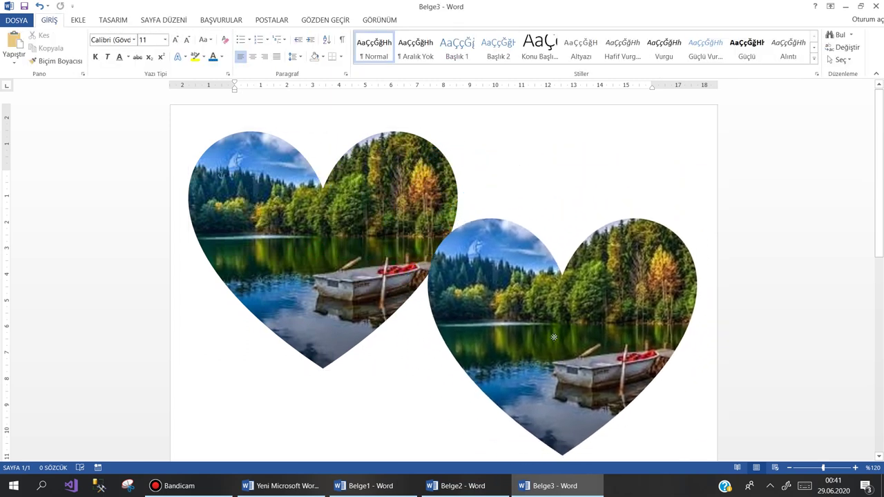
Step: Flip the copied heart upside down beneath the original and move both hearts right and down
click(558, 232)
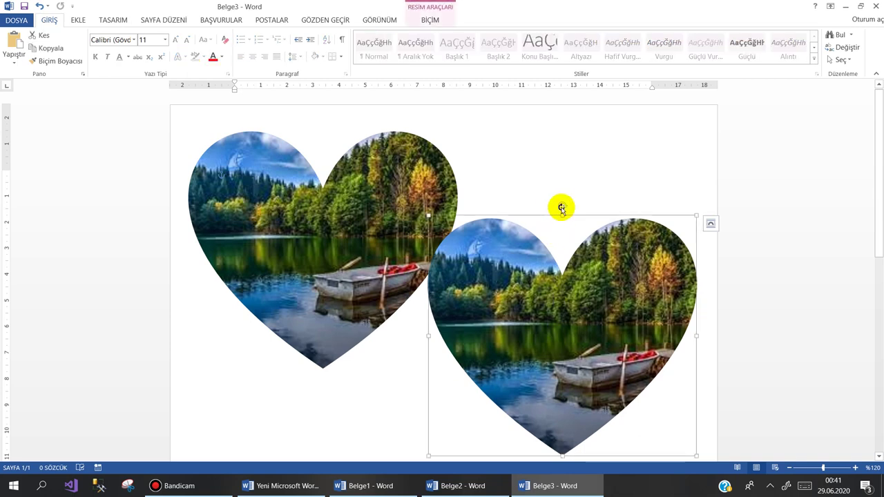
drag(562, 205, 561, 409)
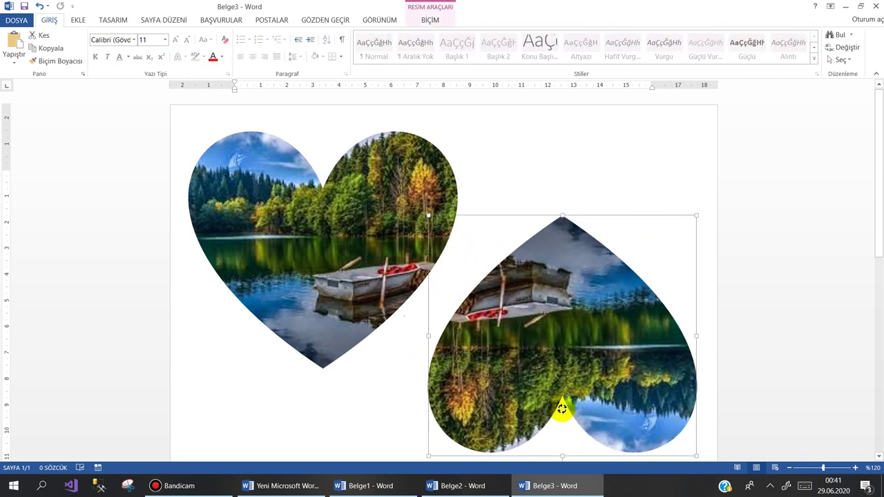
mouse_move(594, 304)
mouse_down()
mouse_move(360, 325)
mouse_move(353, 297)
mouse_up()
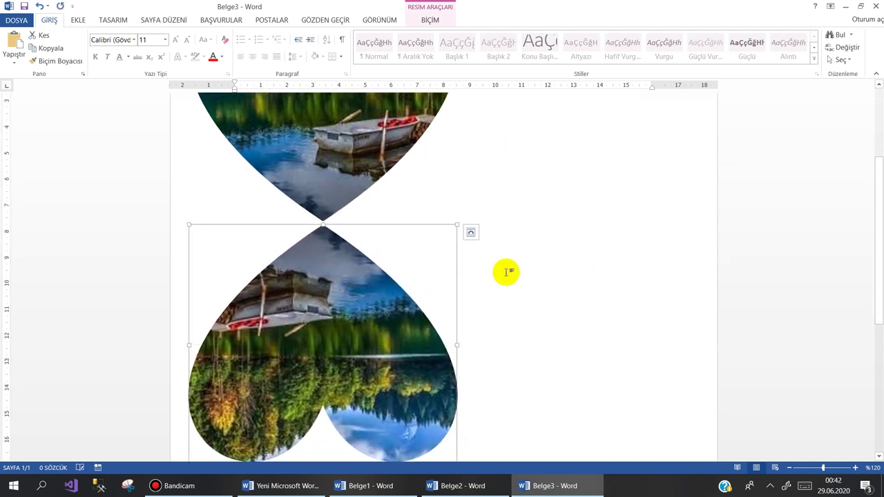
click(313, 179)
drag(323, 175, 647, 254)
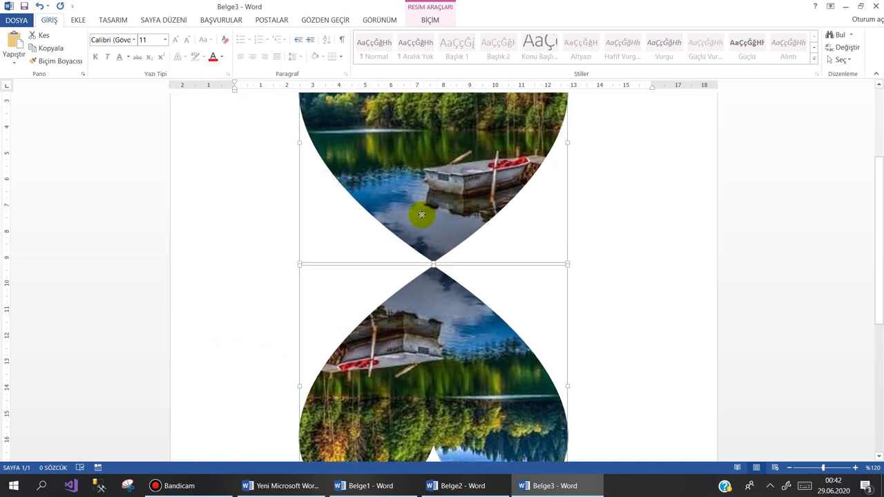
key(ctrl+Home)
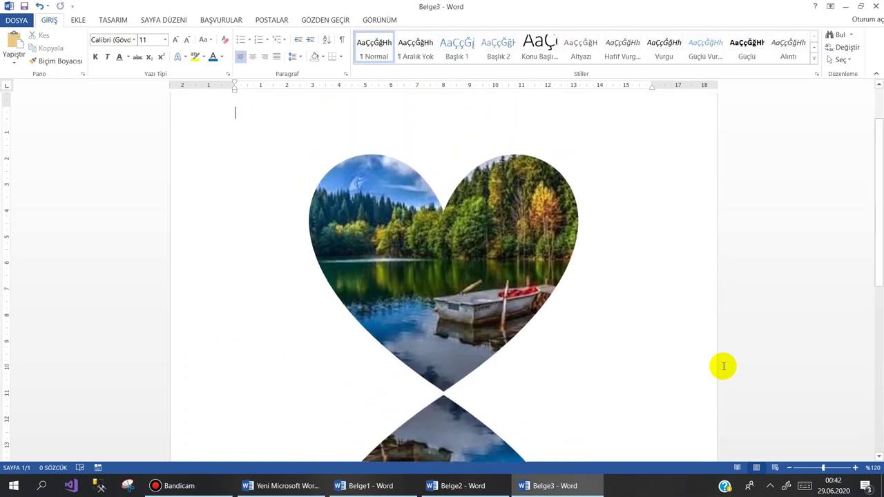
Step: Zoom the page view to 110% and scroll down and back up through the page
click(789, 467)
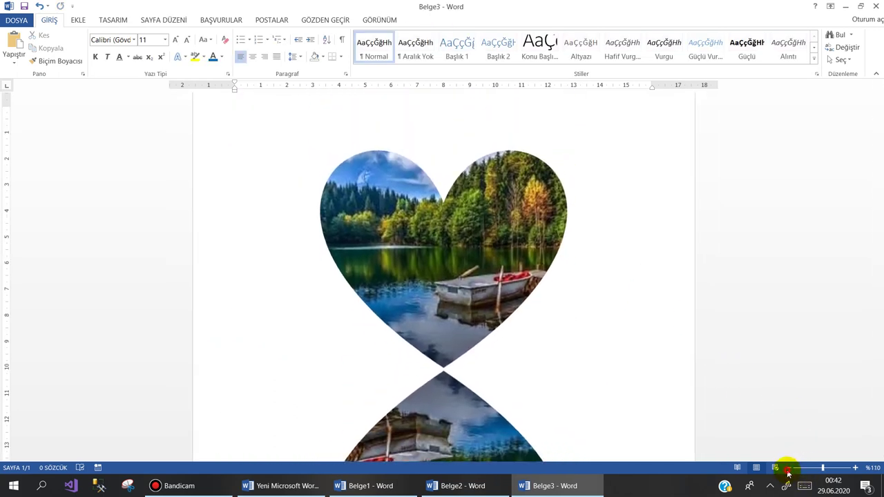
click(789, 468)
click(788, 467)
click(788, 467)
click(789, 467)
click(788, 467)
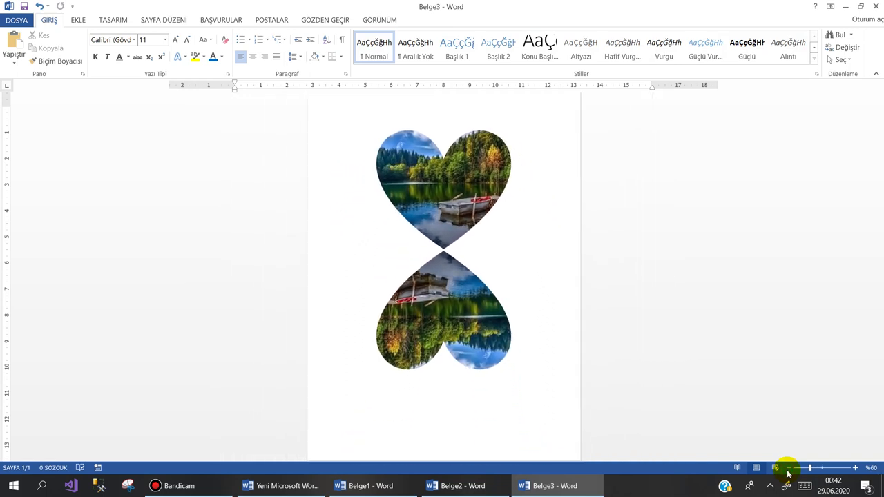
click(854, 467)
click(854, 467)
click(854, 467)
click(853, 468)
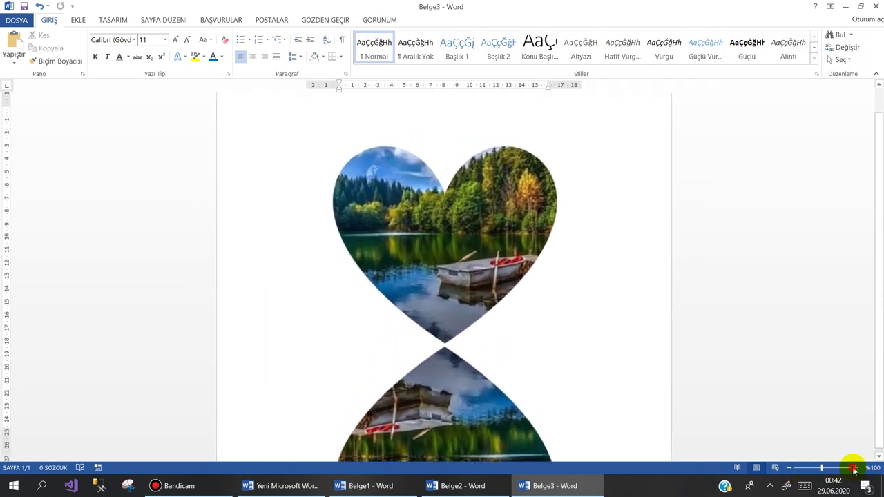
click(854, 467)
drag(877, 244, 874, 420)
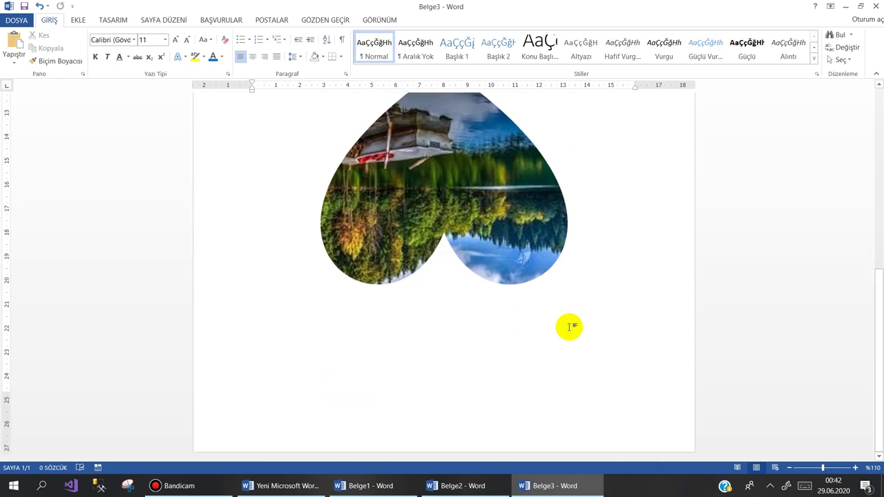
scroll(569, 327, up, 10)
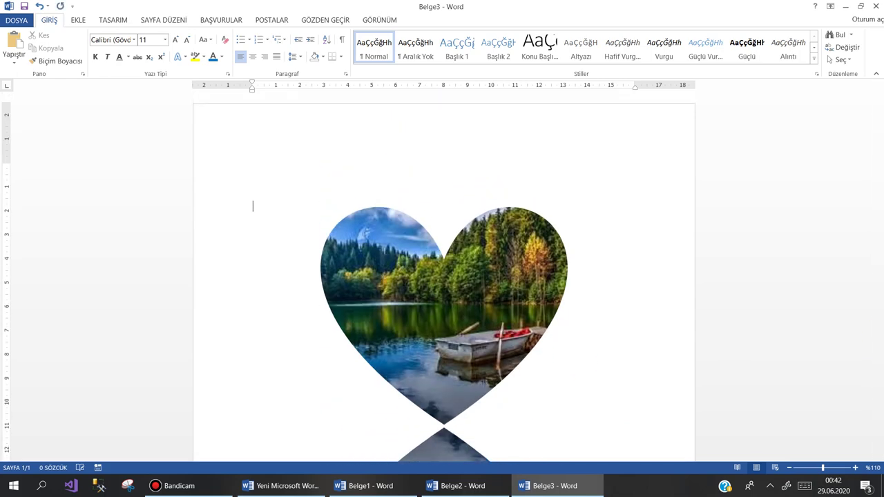
Step: Add blank lines to move the cursor to the top of a second page
key(Return)
key(Return)
key(Return)
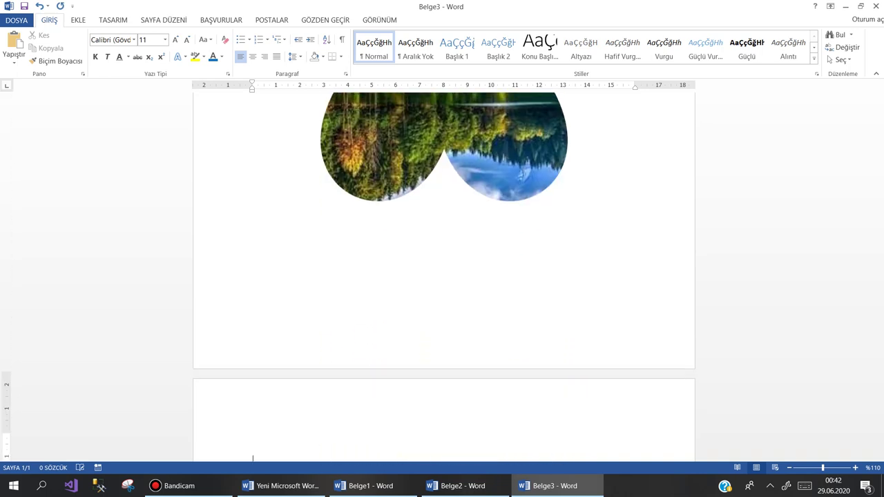
key(Return)
key(Return)
key(Return)
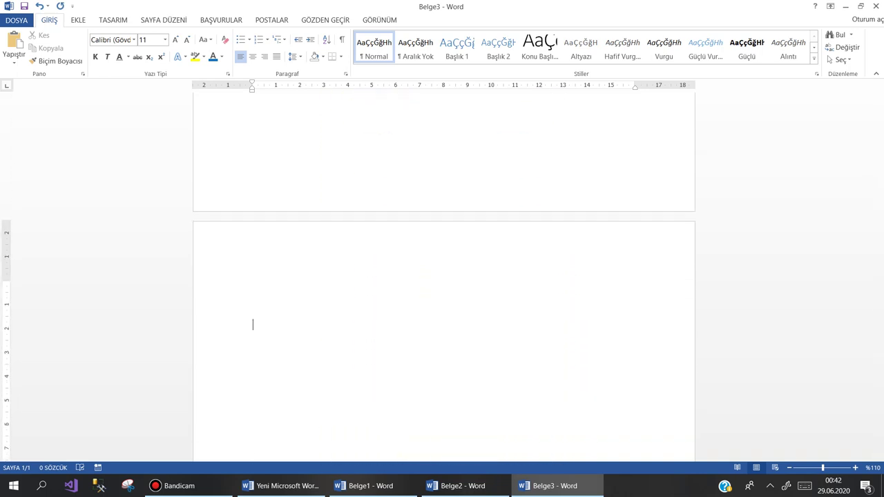
key(BackSpace)
key(BackSpace)
key(BackSpace)
key(Return)
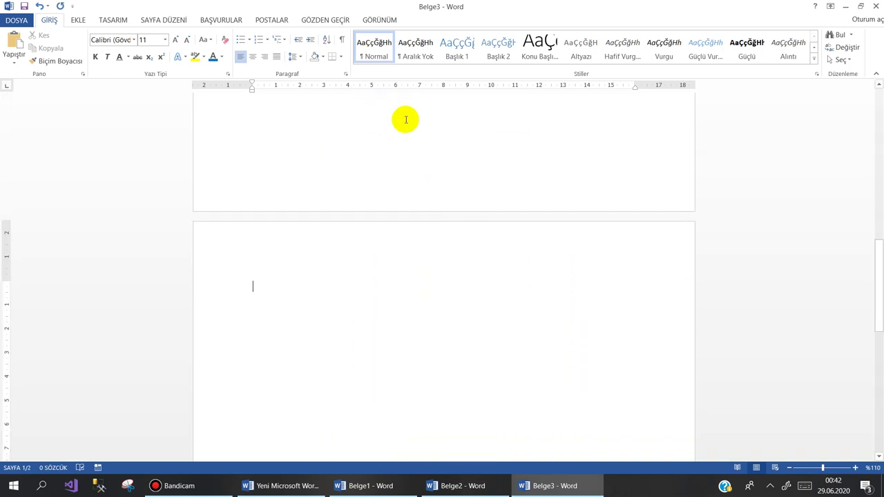
Step: Insert picture 5, the coastal road photo, and enlarge it to 8,93 × 13,42 cm
click(79, 19)
click(115, 47)
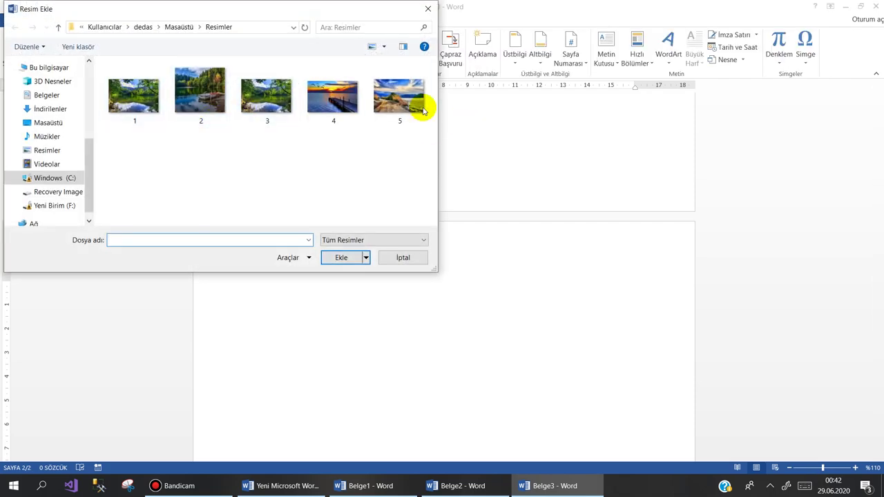
double_click(400, 97)
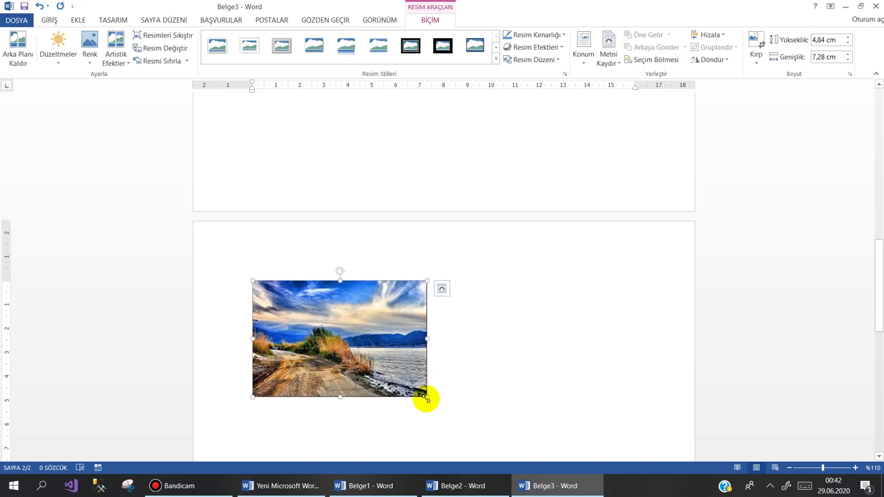
drag(426, 397, 573, 448)
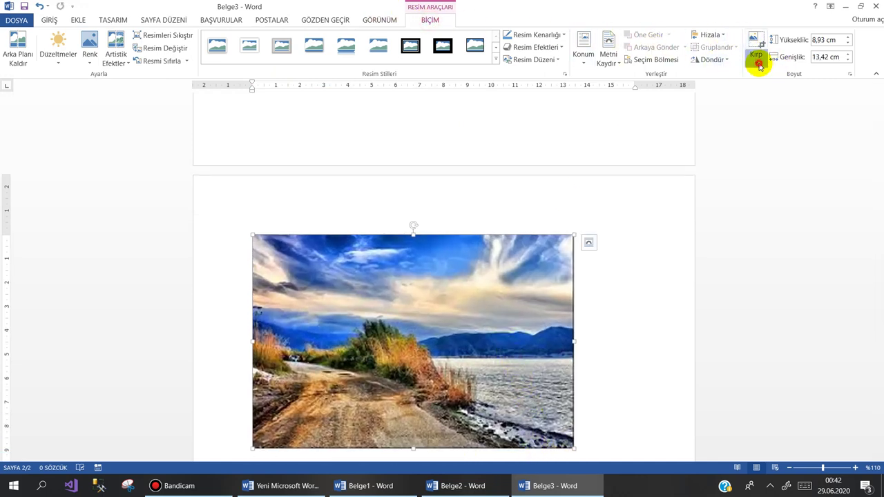
Step: Crop the coastal photo to an oval and narrow it into an 8,93 × 8,77 cm circle
click(758, 65)
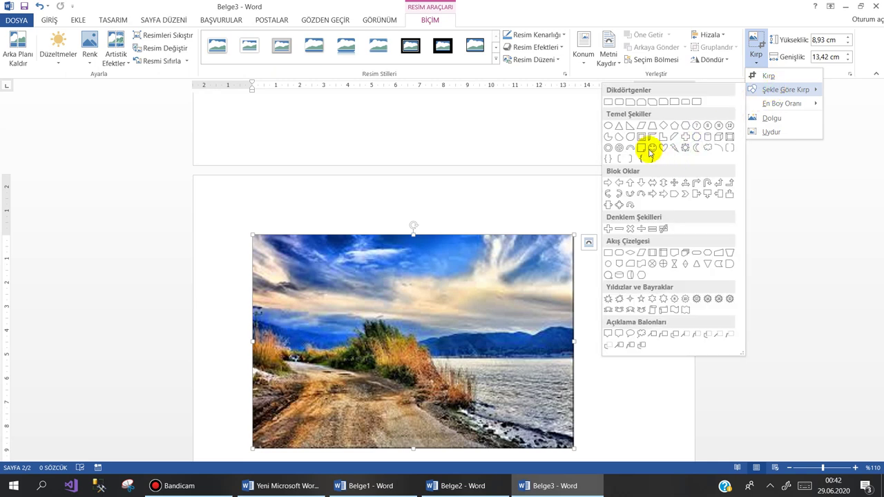
click(607, 125)
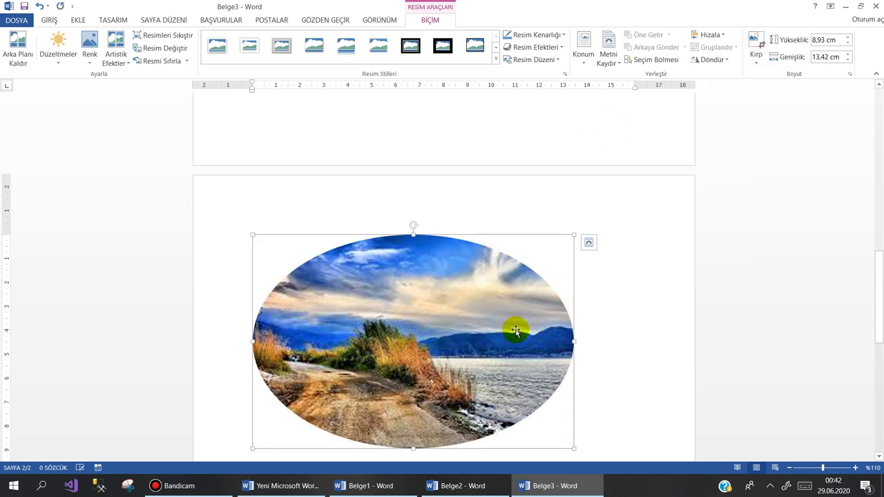
drag(574, 340, 463, 339)
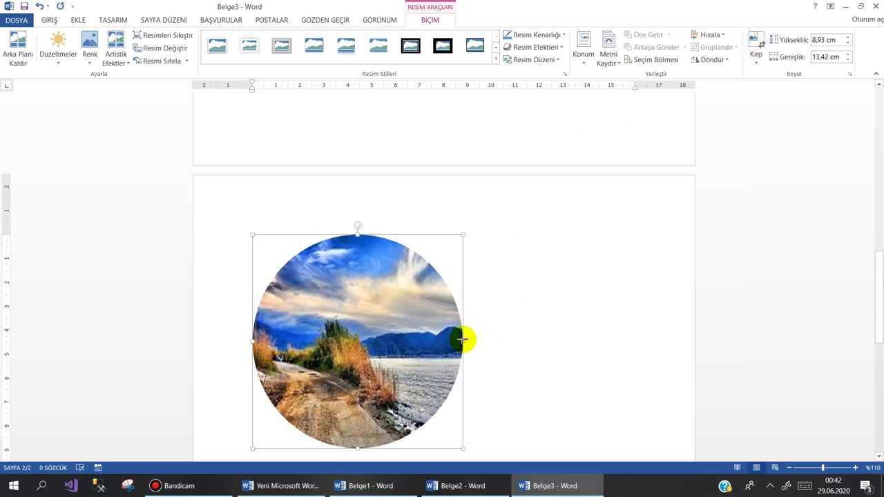
mouse_move(381, 344)
mouse_down()
mouse_move(537, 330)
mouse_move(395, 331)
mouse_move(406, 319)
mouse_up()
Step: Float the circular photo in front of text and centre it on page 2
right_click(408, 316)
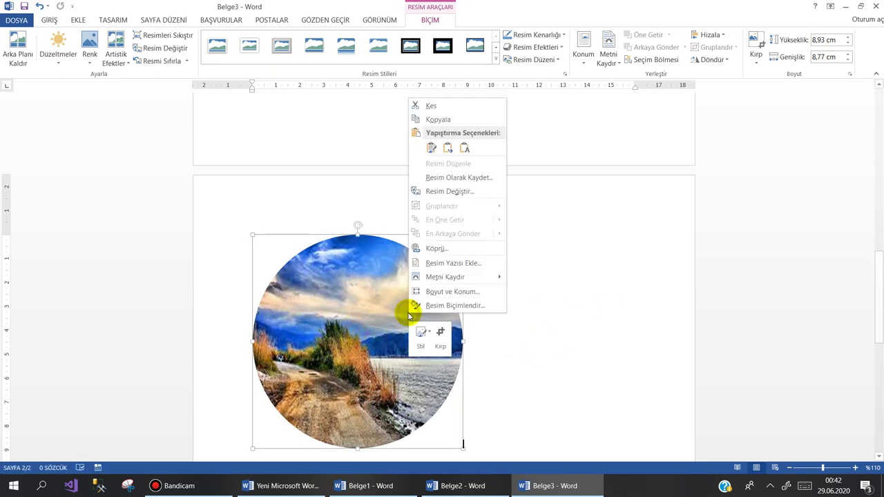
mouse_move(462, 277)
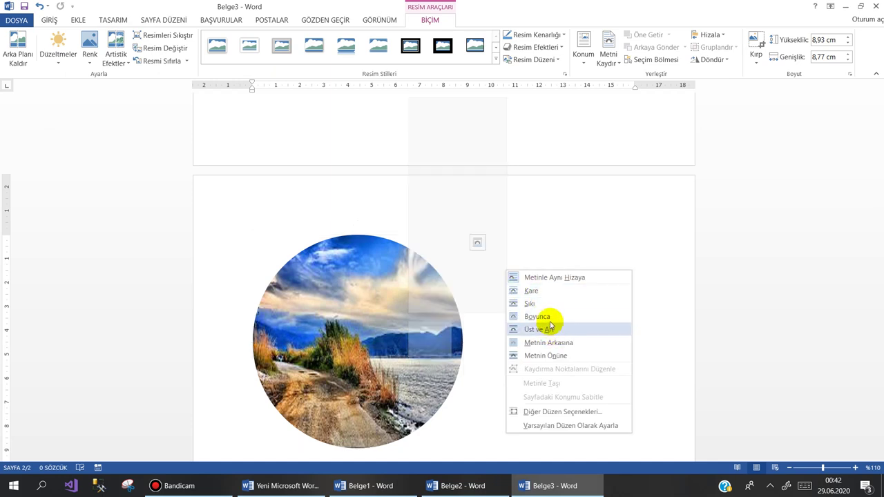
click(545, 356)
mouse_move(359, 328)
mouse_down()
mouse_move(584, 290)
mouse_move(529, 336)
mouse_up()
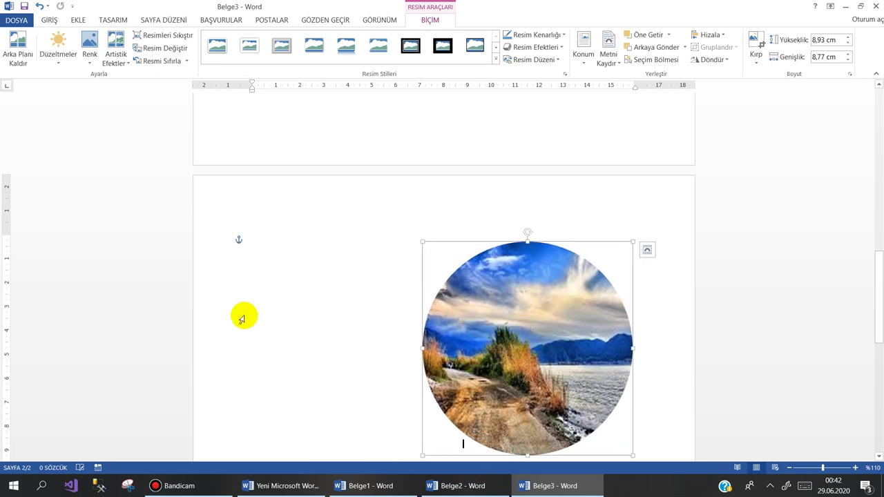
click(242, 317)
mouse_move(557, 306)
mouse_down()
mouse_move(436, 292)
mouse_move(467, 296)
mouse_up()
click(628, 218)
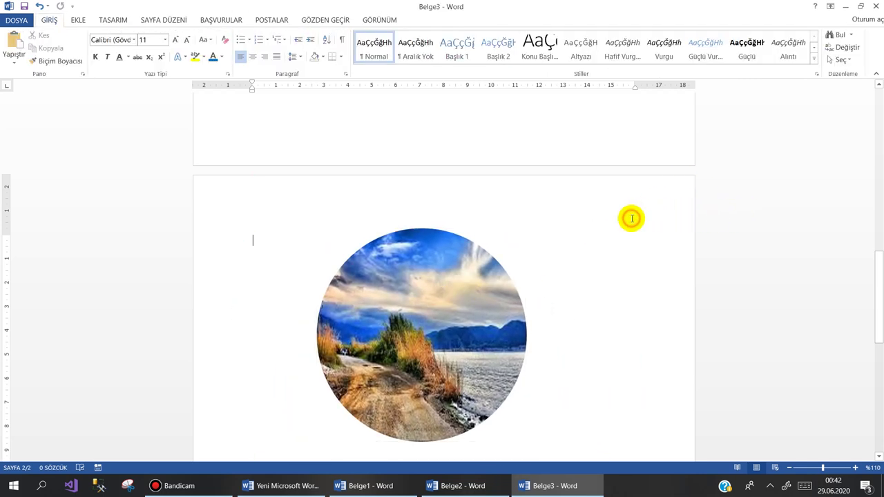
Step: Try double-frame and white matte styles, revert to the plain circle, and open the File view
click(423, 263)
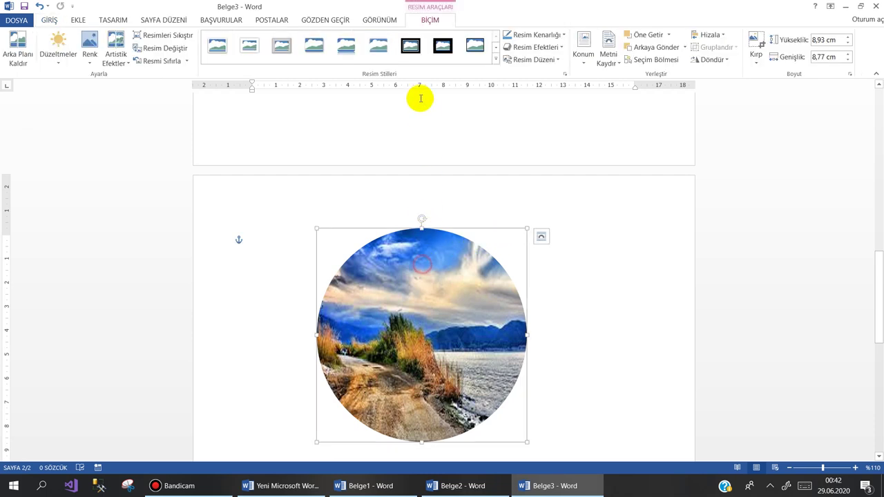
click(474, 45)
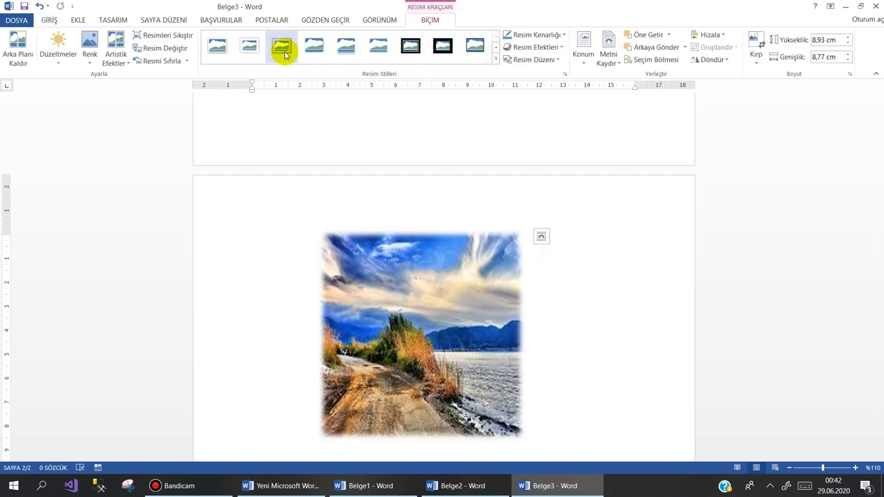
click(250, 48)
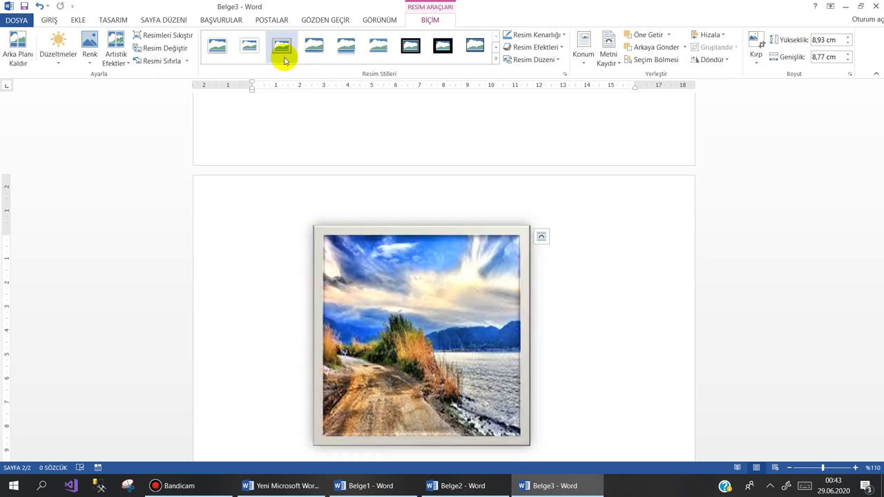
click(346, 45)
click(601, 275)
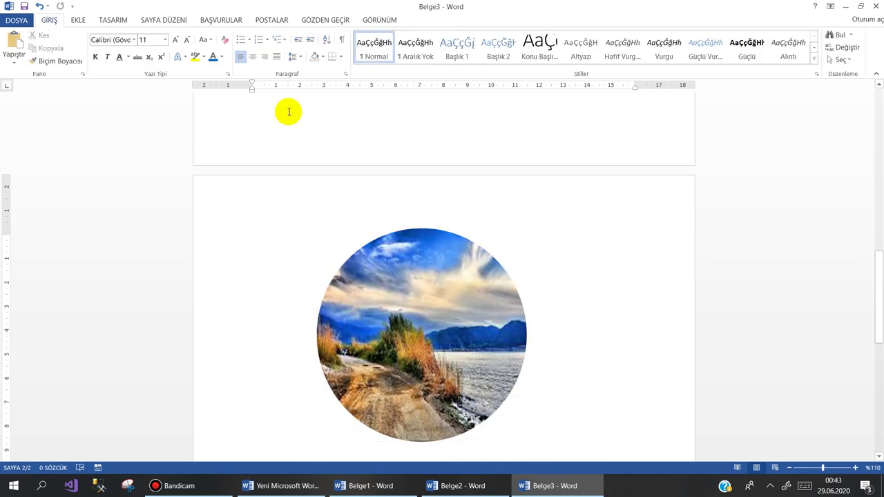
click(15, 20)
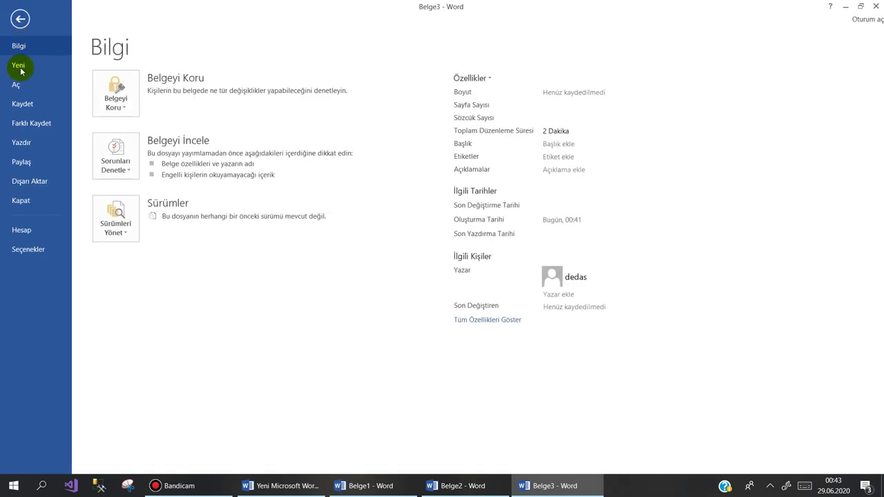
Step: Create blank document Belge4 and set it to two columns with a dividing line between them
click(18, 65)
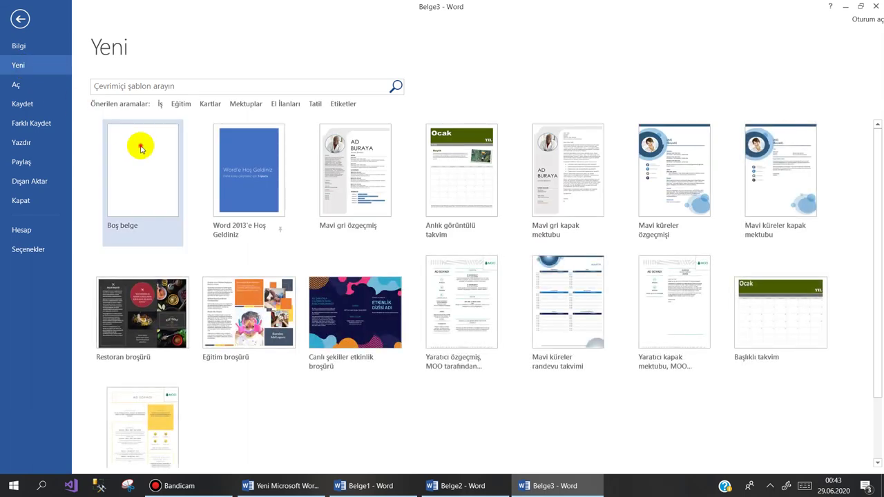
click(143, 143)
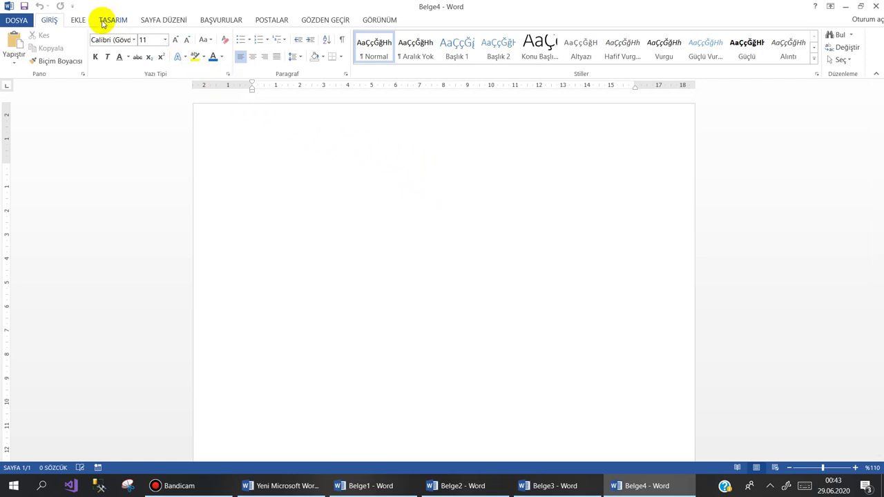
click(148, 18)
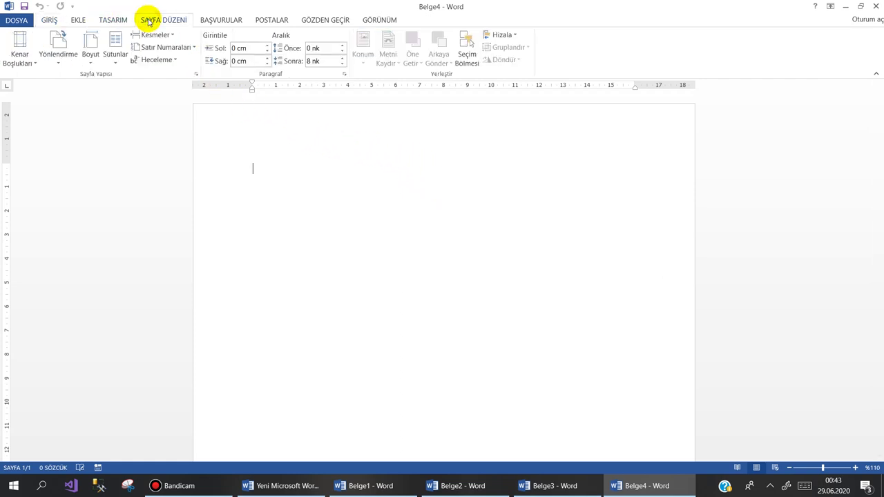
click(115, 49)
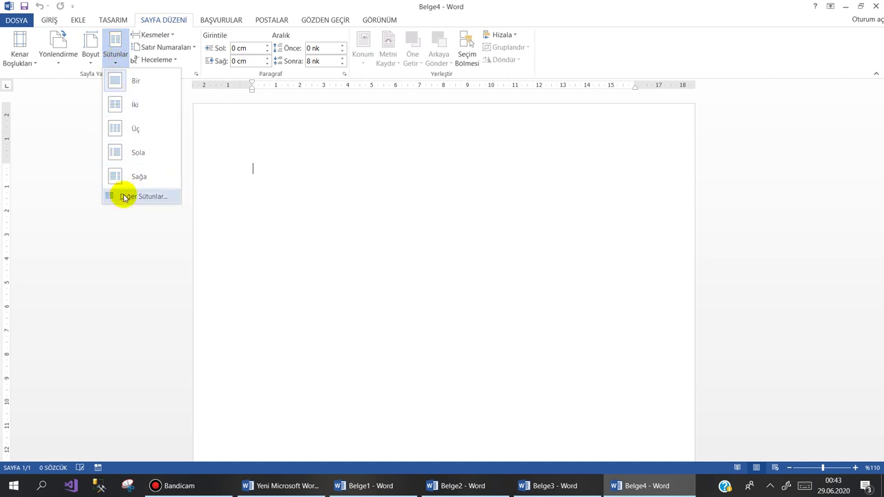
click(126, 197)
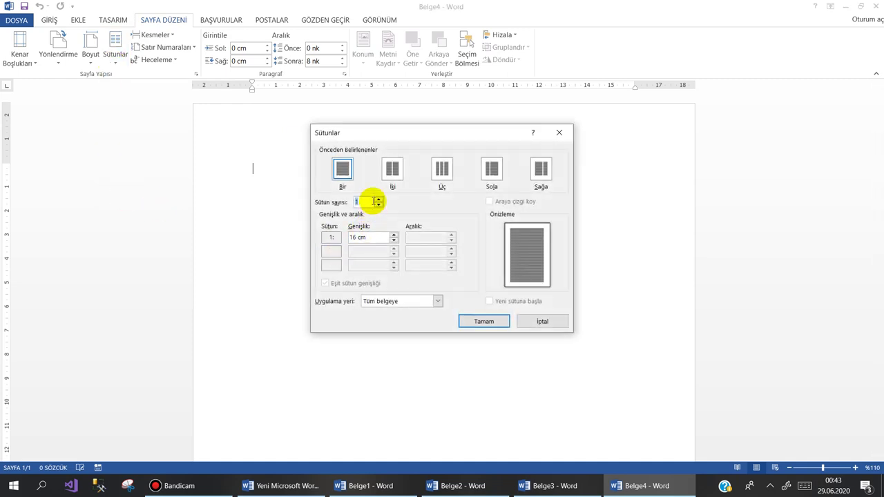
click(378, 199)
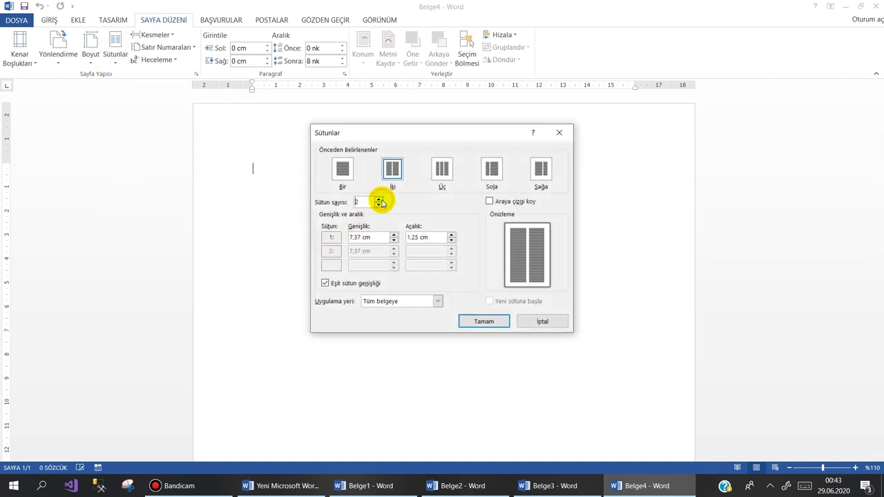
click(490, 200)
click(491, 319)
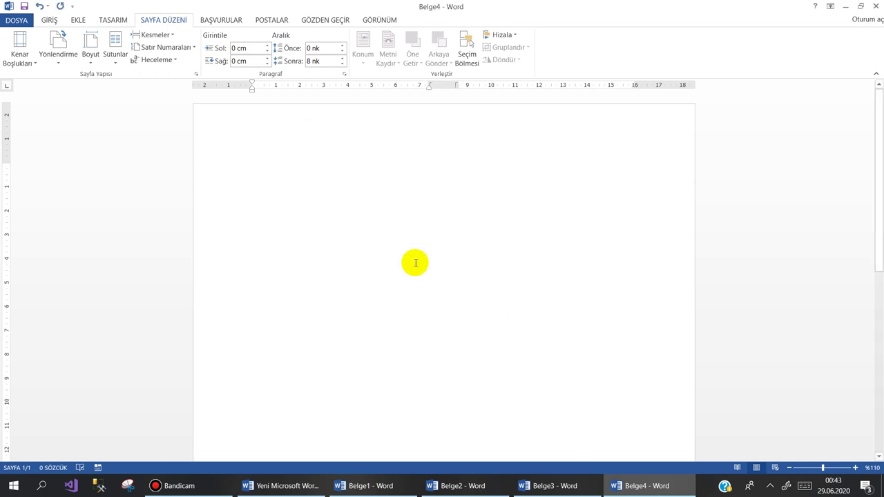
Step: Type a line of sample text and paste it repeatedly so it fills both columns
text(Skd fklsd lksdf lkasdjf lkasdjf lşkasd)
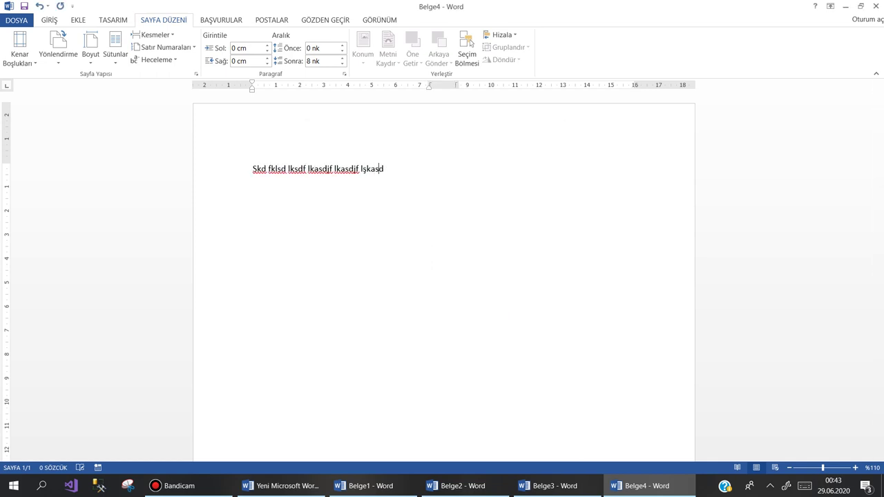
text(jf lşasdjflşasask dfjlkşasd fjklasdfj lsadjfl)
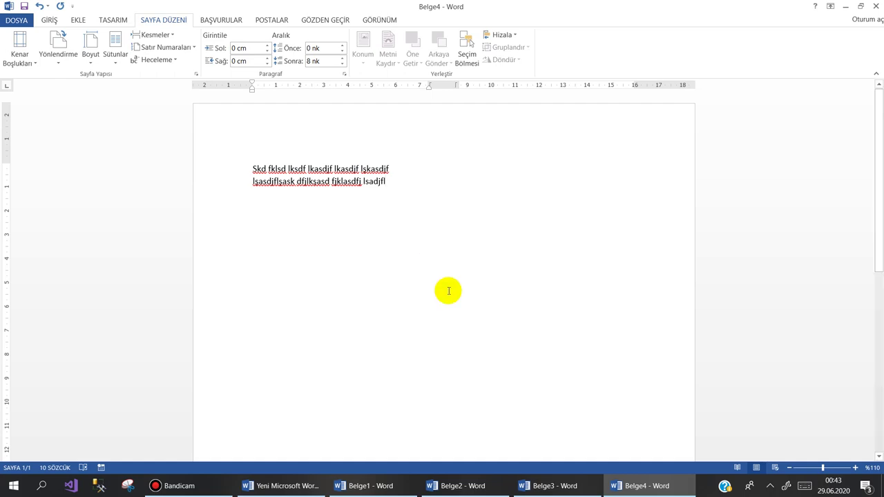
key(ctrl+a)
key(ctrl+x)
key(ctrl+v)
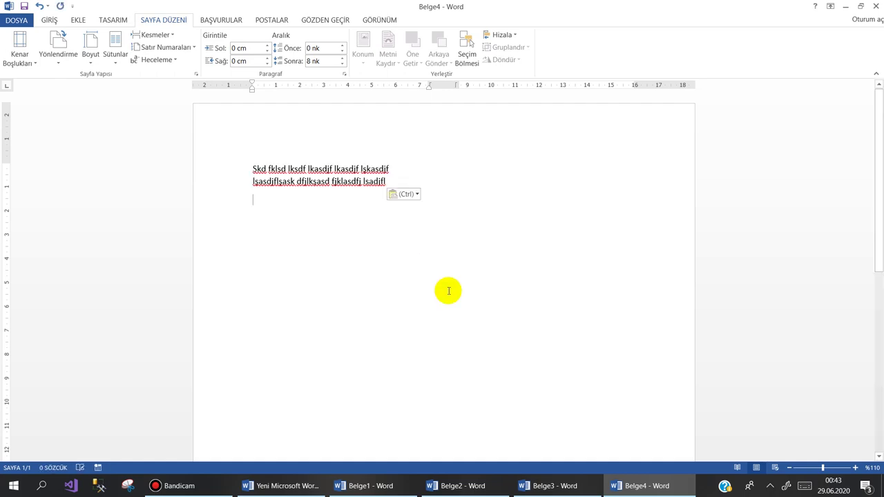
key(ctrl+v)
key(ctrl+v)
key(ctrl+v)
key(ctrl+v)
key(ctrl+v)
key(ctrl+v)
key(ctrl+v)
key(ctrl+v)
key(ctrl+v)
key(ctrl+v)
key(ctrl+v)
key(ctrl+v)
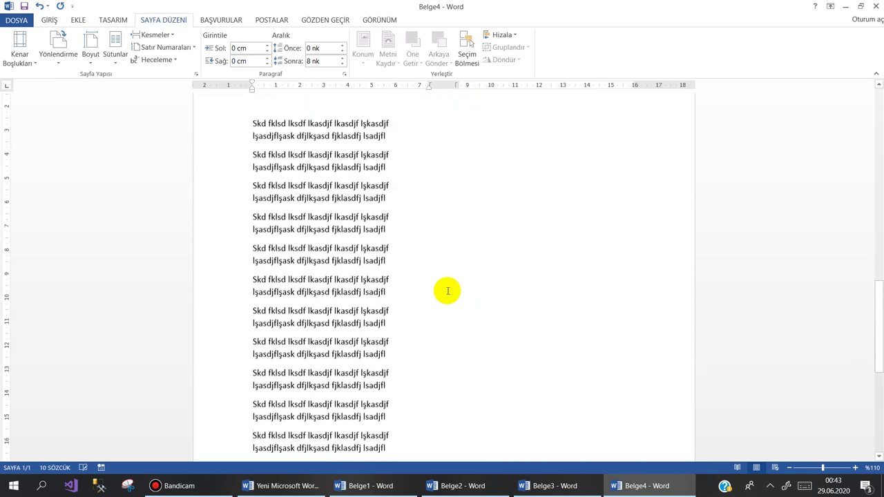
key(ctrl+v)
key(ctrl+v)
key(ctrl+v)
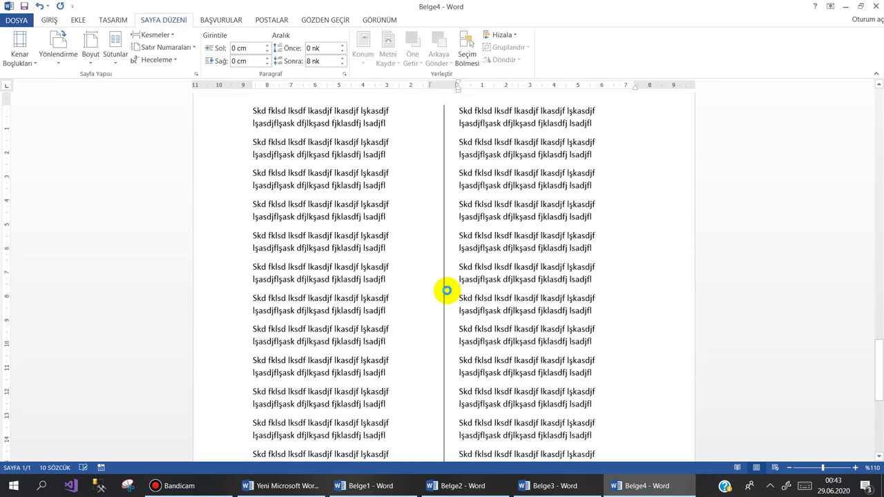
mouse_move(875, 347)
mouse_down()
mouse_move(876, 394)
mouse_move(875, 94)
mouse_up()
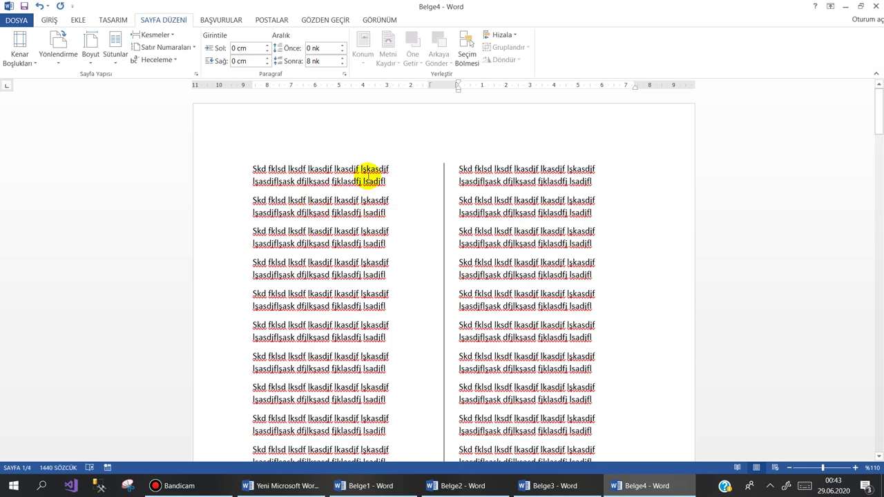
Step: Reflow the text into four 3 cm wide columns with dividing lines
click(115, 54)
click(145, 198)
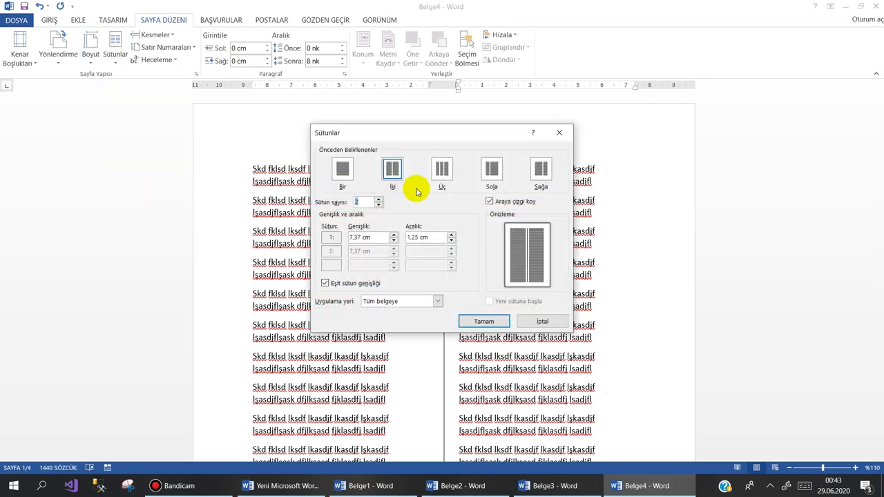
click(379, 199)
click(379, 199)
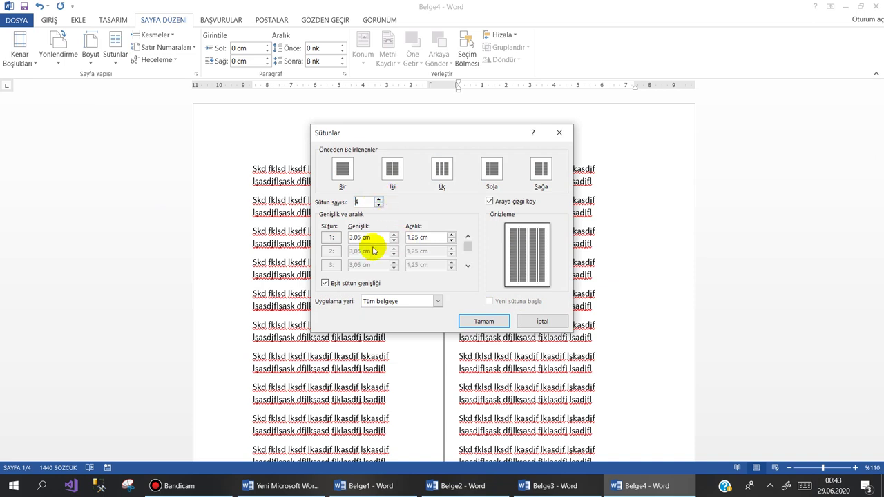
click(351, 237)
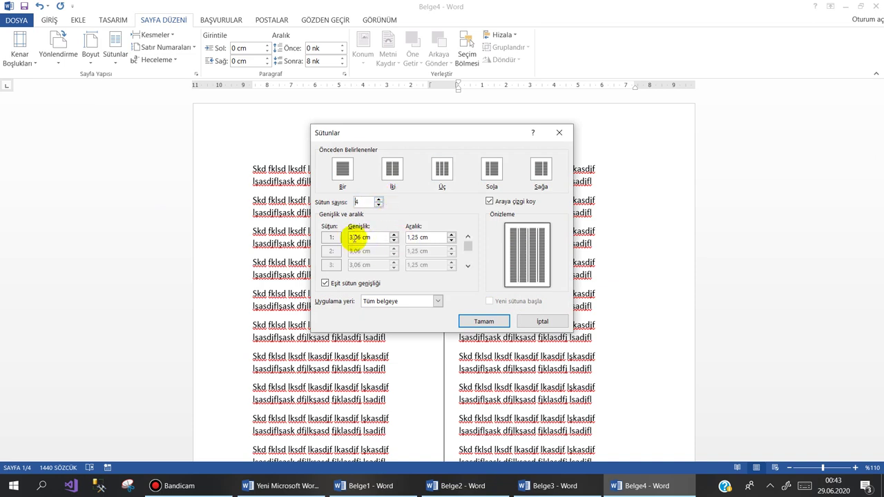
click(393, 240)
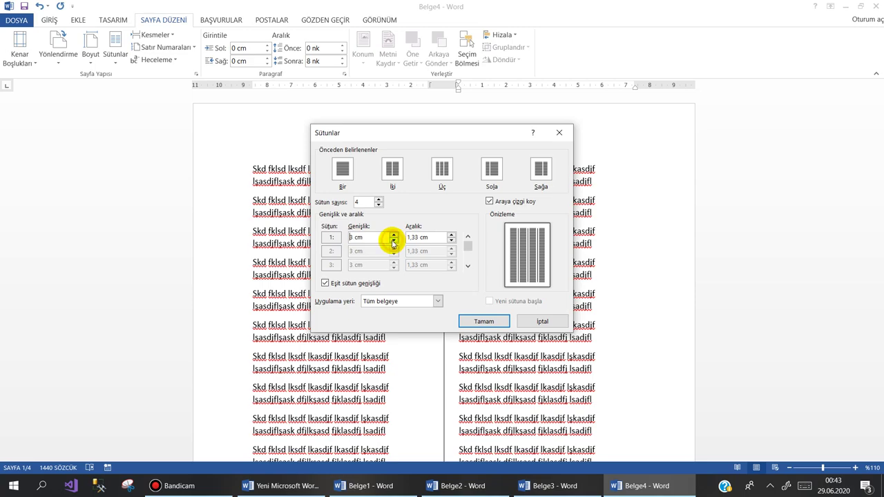
click(483, 321)
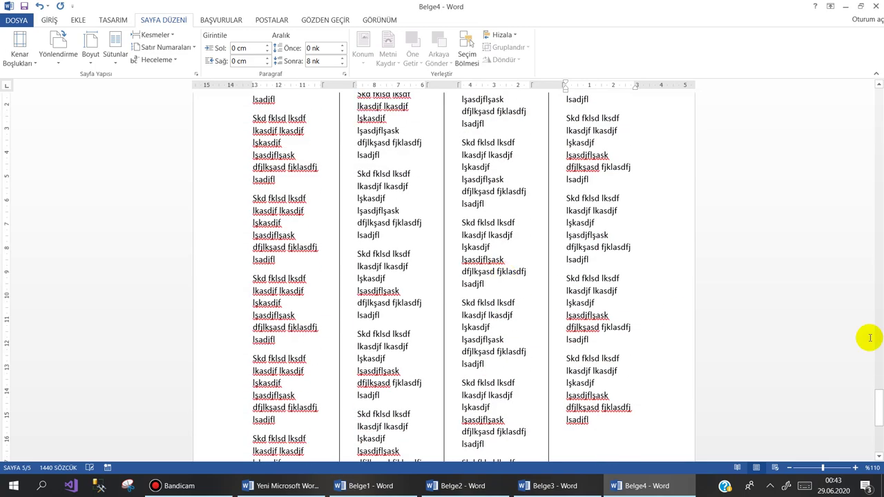
drag(873, 414, 877, 89)
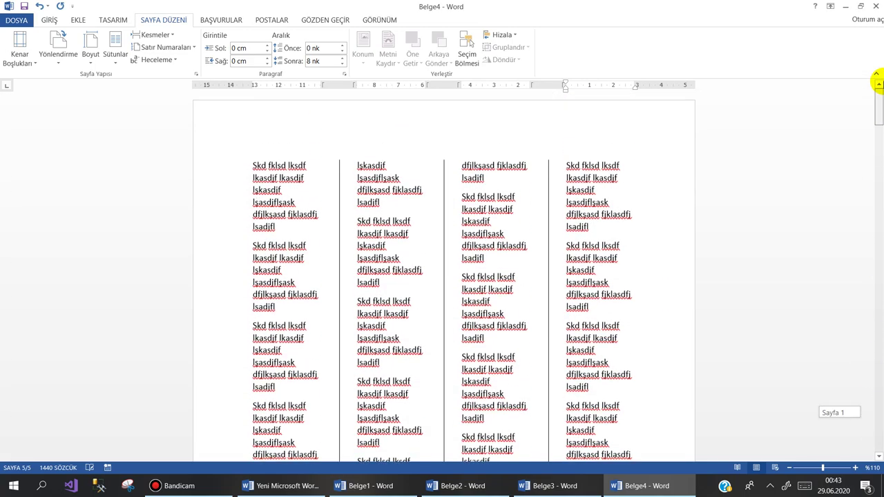
Step: Create a new blank document, Belge5
click(11, 22)
click(16, 63)
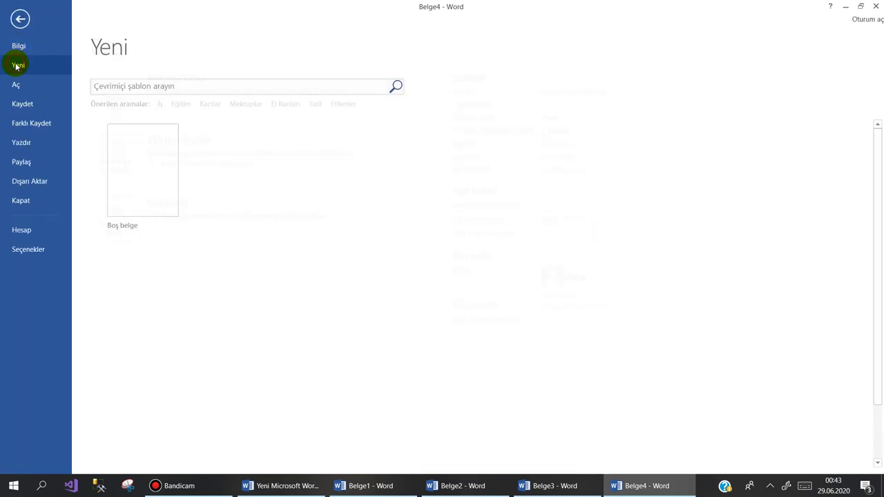
click(152, 171)
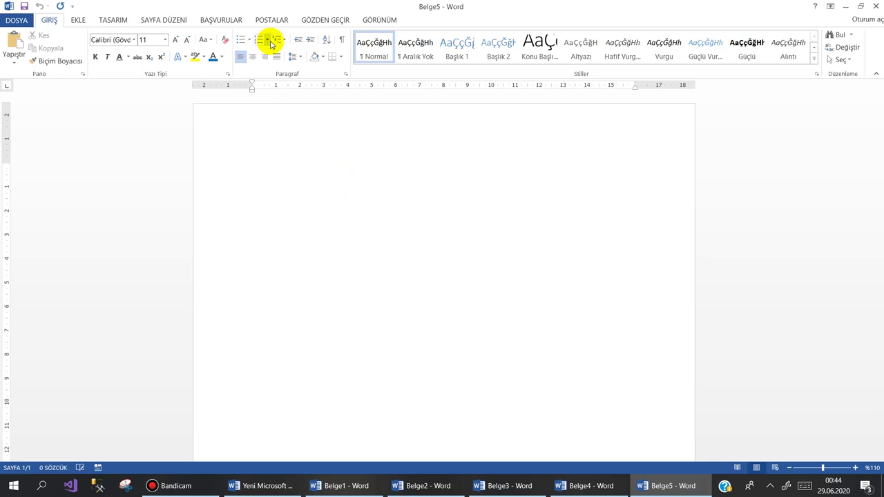
Step: Start a 1. / 1.1. / 1.1.1. multilevel numbered list
click(278, 39)
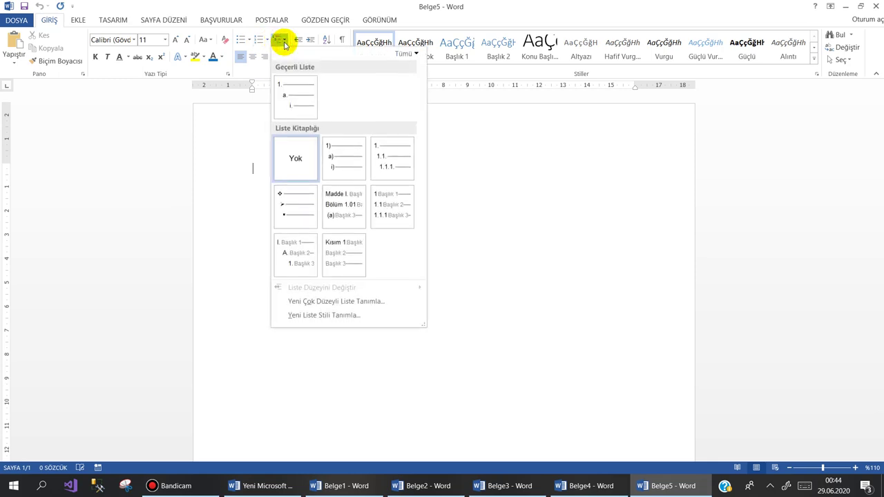
click(279, 40)
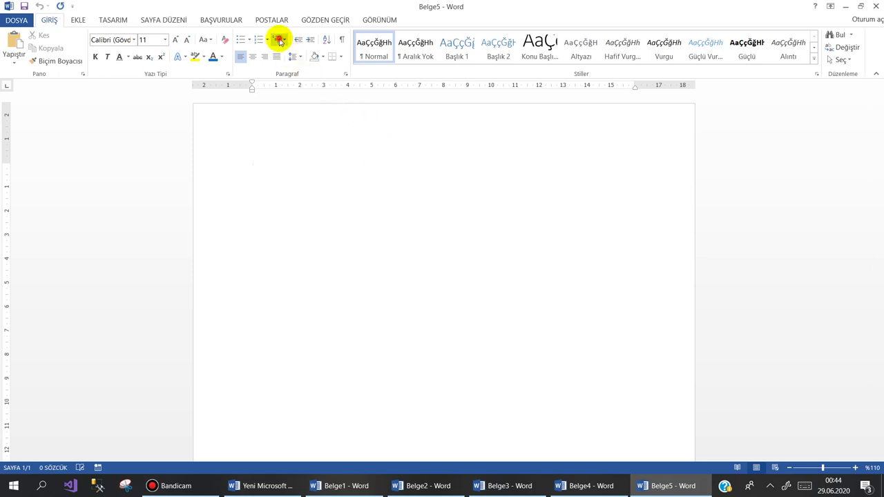
click(278, 40)
mouse_move(312, 112)
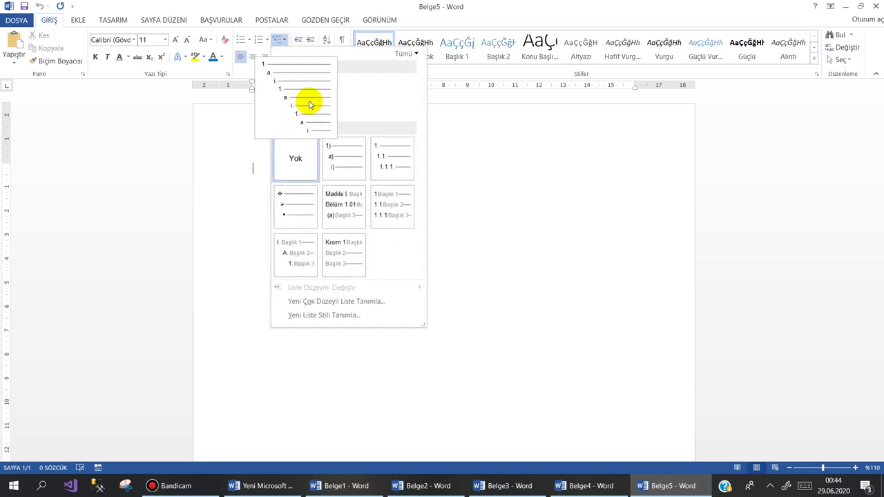
mouse_move(393, 157)
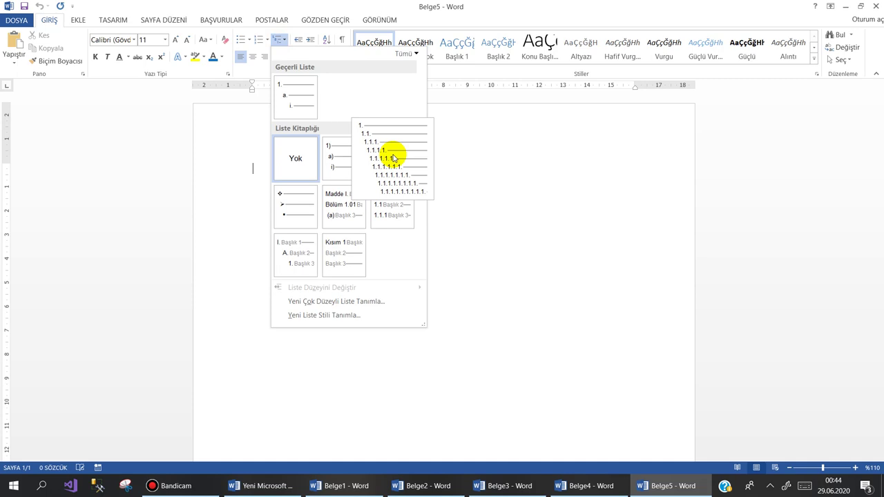
click(393, 157)
Step: Type the first item 'dfgşsldfg' and nested sub-items down to the fourth level
text(df)
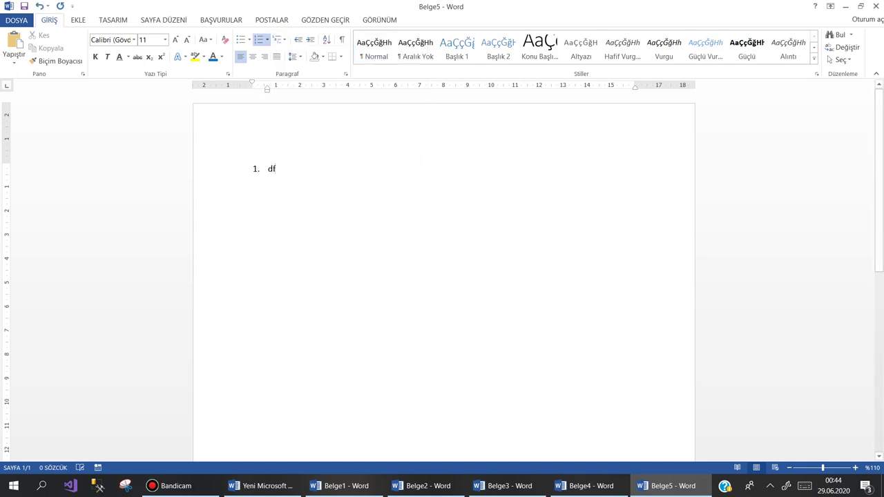
text(gşsldfgsdfg)
key(Return)
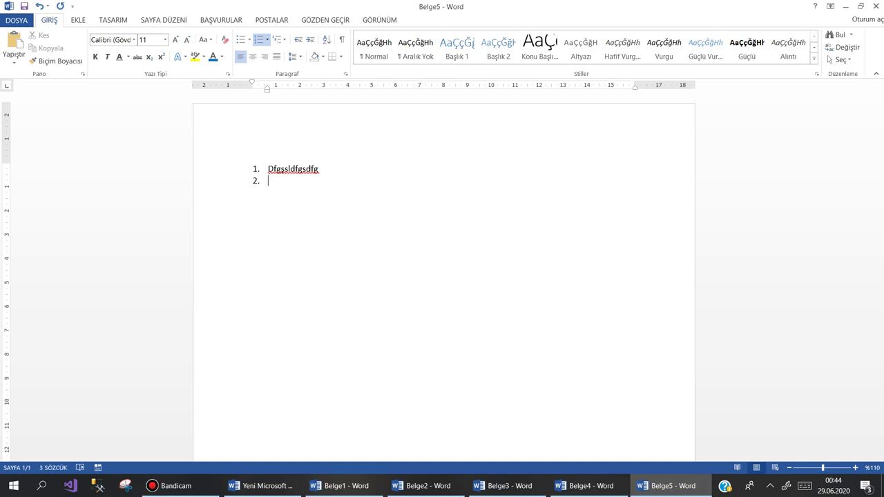
key(Tab)
key(Return)
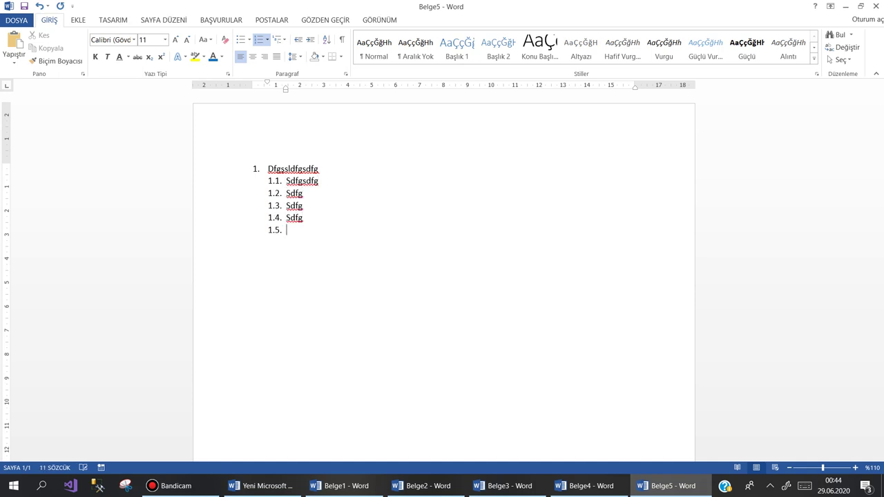
key(Tab)
key(Return)
text(sdfg)
key(Return)
text(sdfg Sdfgsdfg)
key(Return)
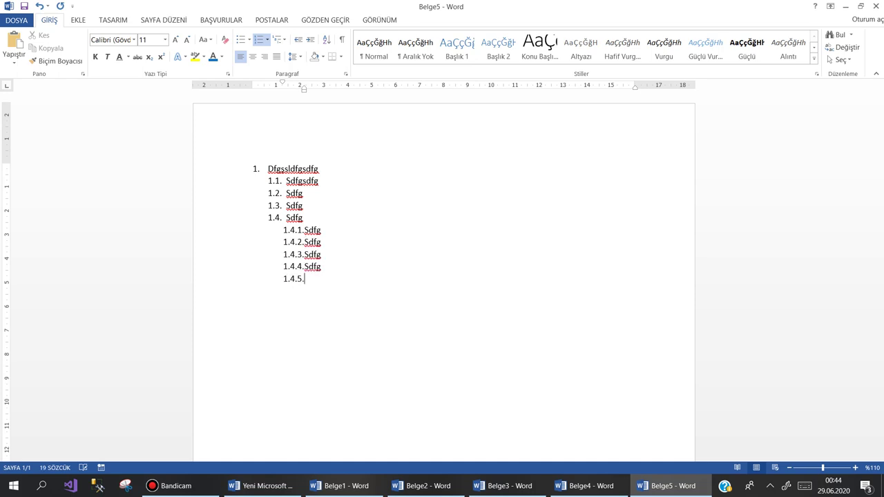
key(Tab)
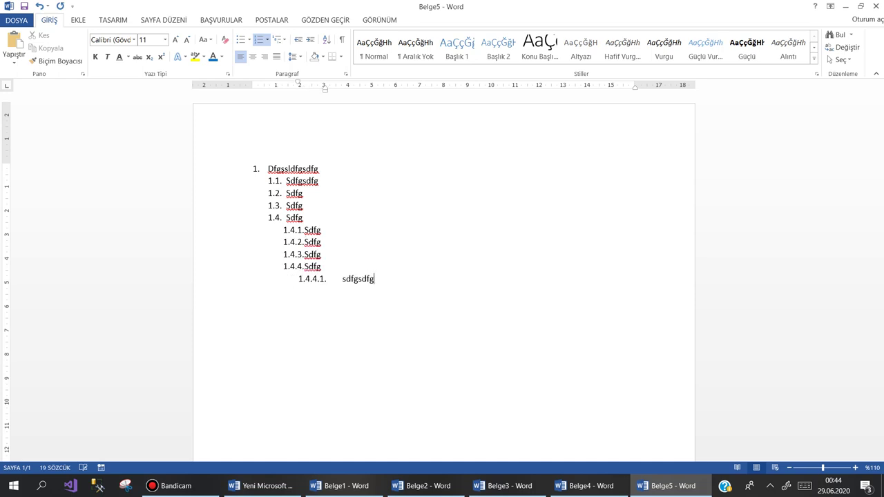
key(Return)
text(sdfg sdfg )
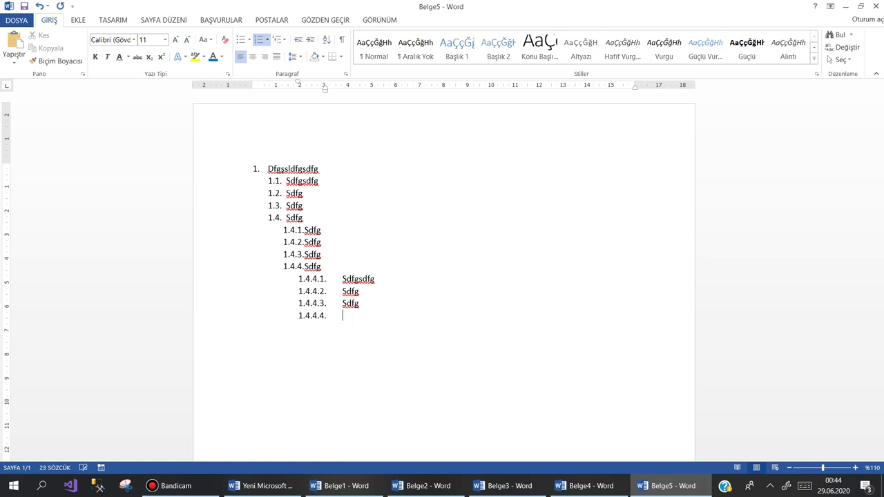
text(sdfg sdfg sdfg)
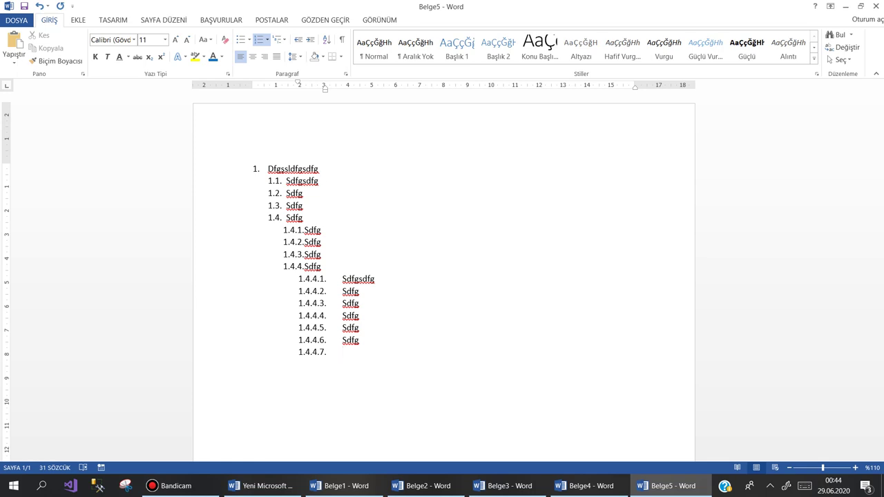
Step: Step back up a level and add sub-items 2.4.1–2.4.4 with short text
key(shift+Tab)
key(shift+Tab)
key(Return)
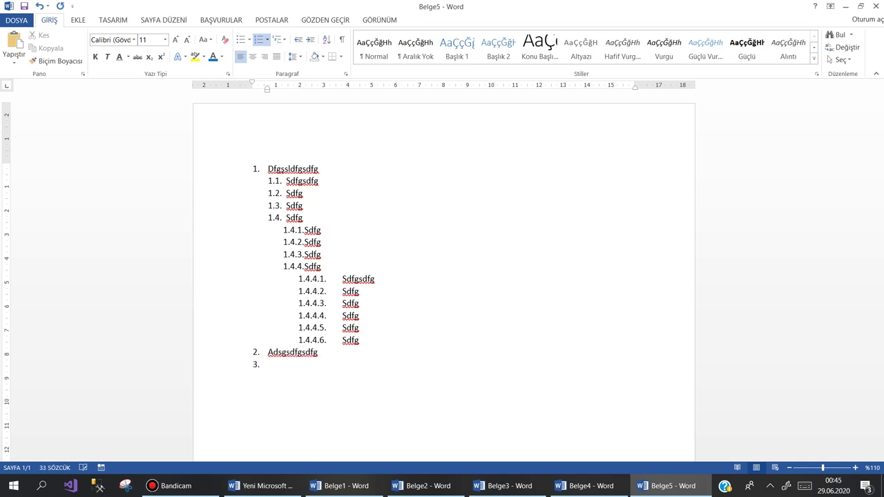
text(Fgsdf)
key(Return)
text(s)
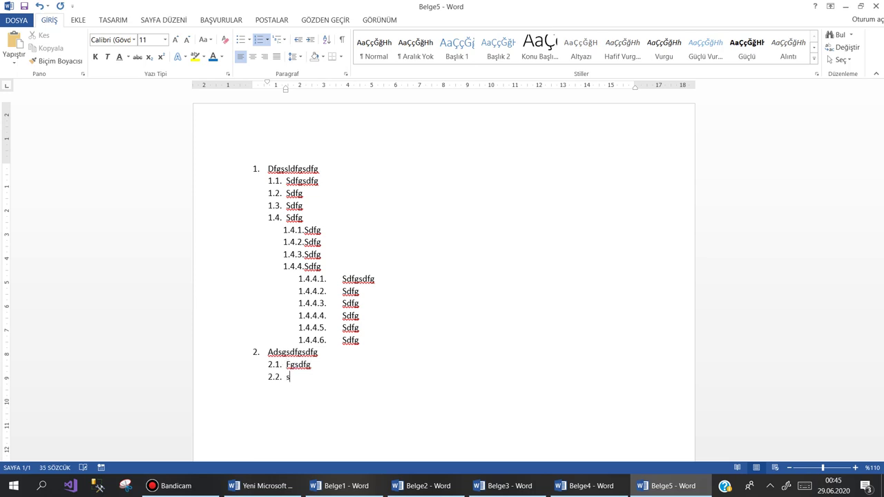
text(g)
key(Return)
text(s)
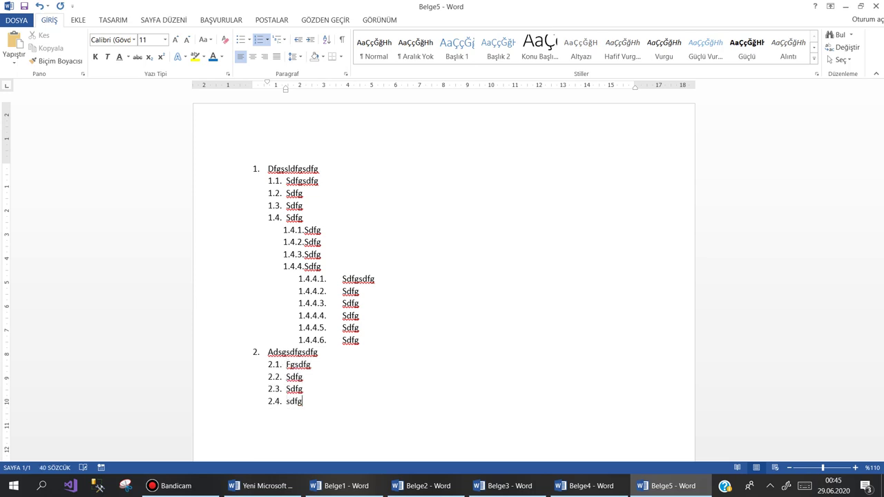
key(Tab)
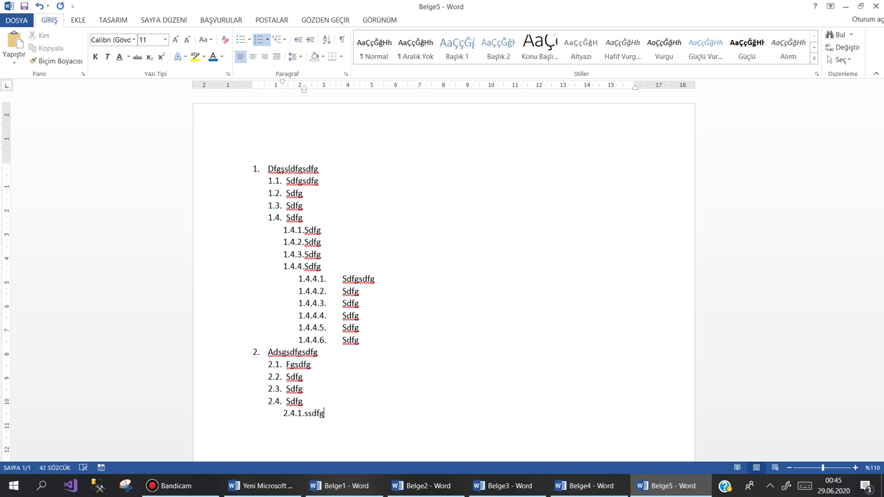
key(Return)
text(sdfg)
key(Return)
text(sc)
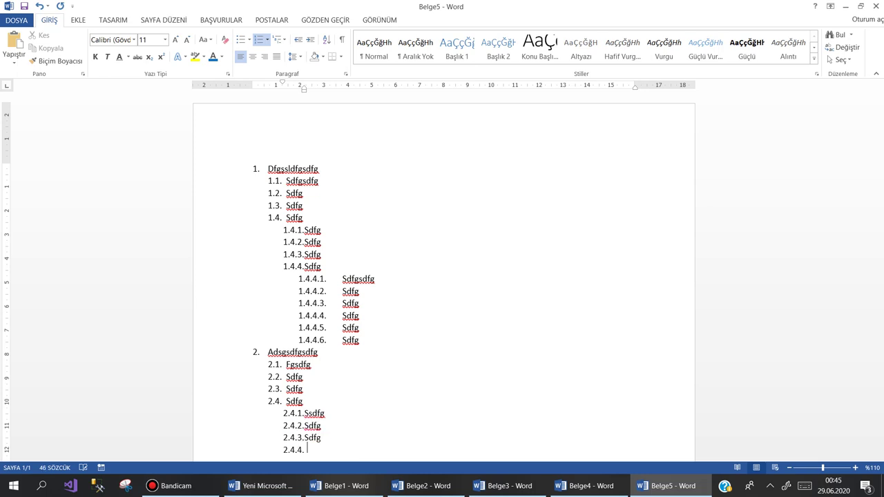
text(g)
Step: Add deeper items 2.4.4.1–2.4.4.3, then a new top-level item 3
key(Return)
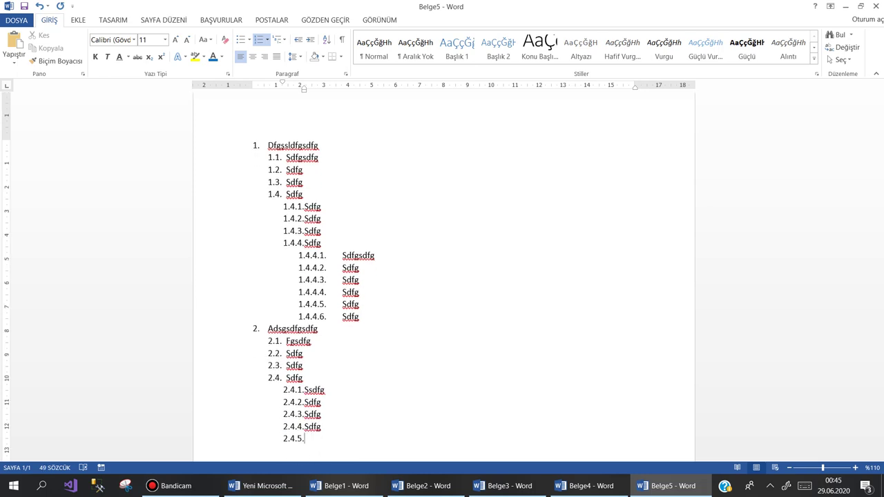
key(Tab)
text(dfg)
key(Return)
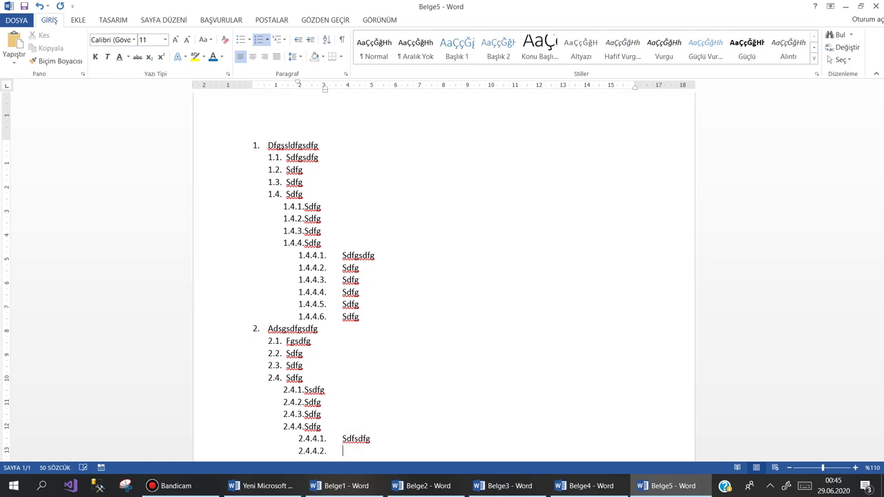
text(sdfg)
key(Return)
text(sdf)
key(Return)
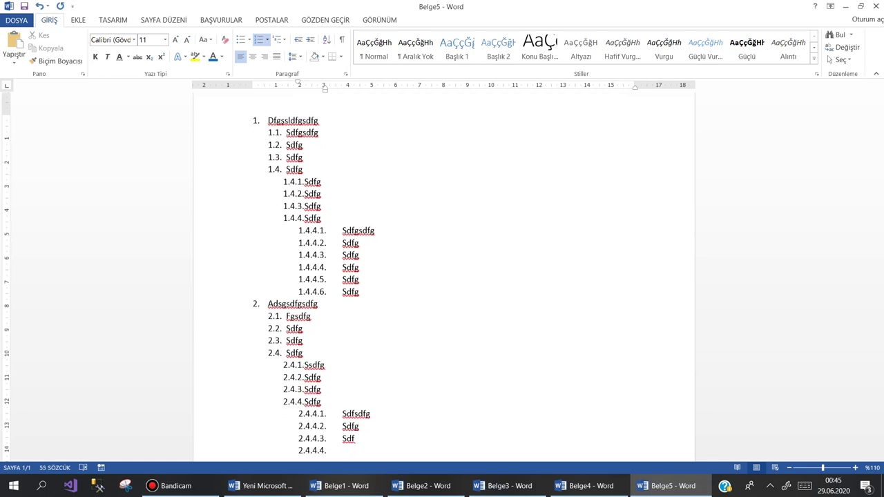
key(shift+Tab)
key(shift+Tab)
text(sdfg)
key(Return)
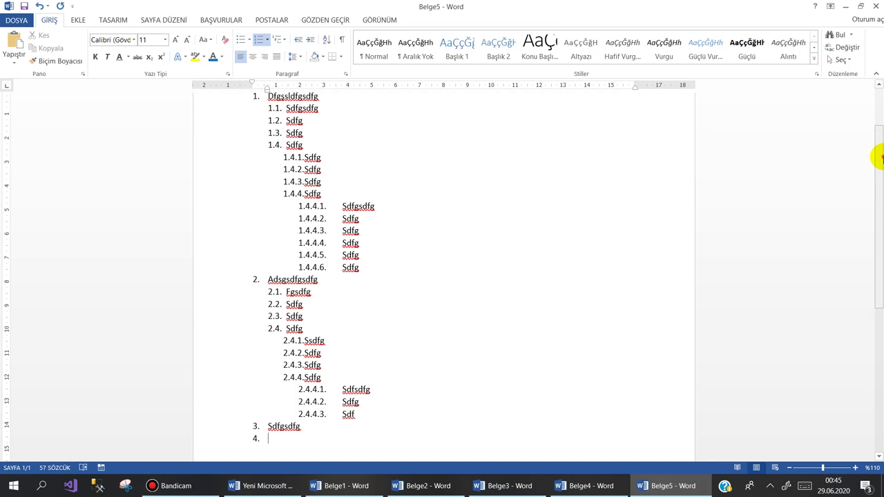
drag(879, 157, 880, 114)
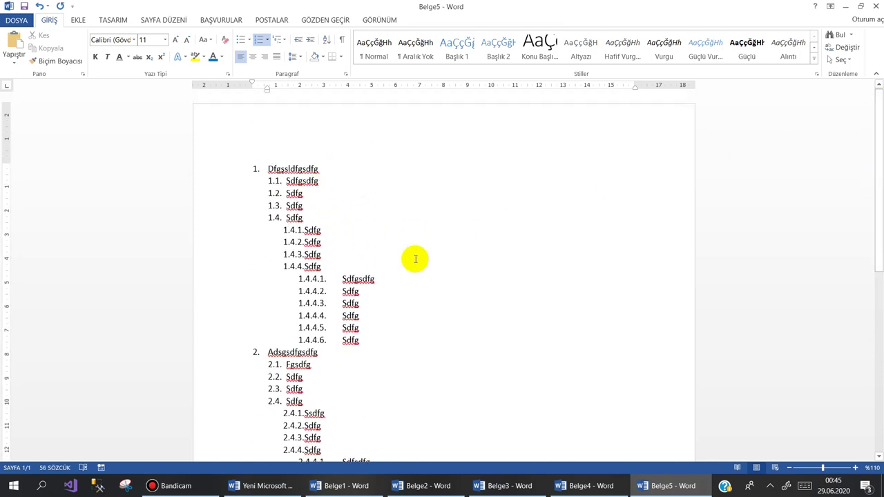
Step: Minimize the recorder and create another new blank document, Belge6
click(456, 196)
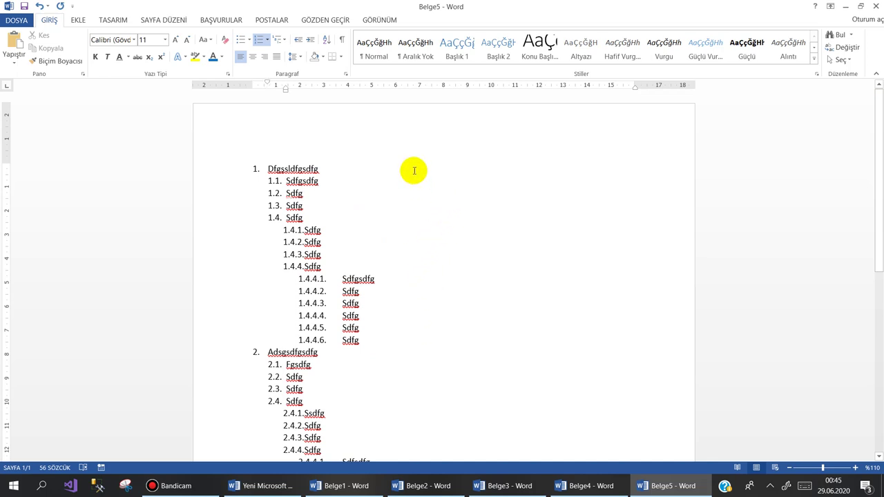
click(173, 486)
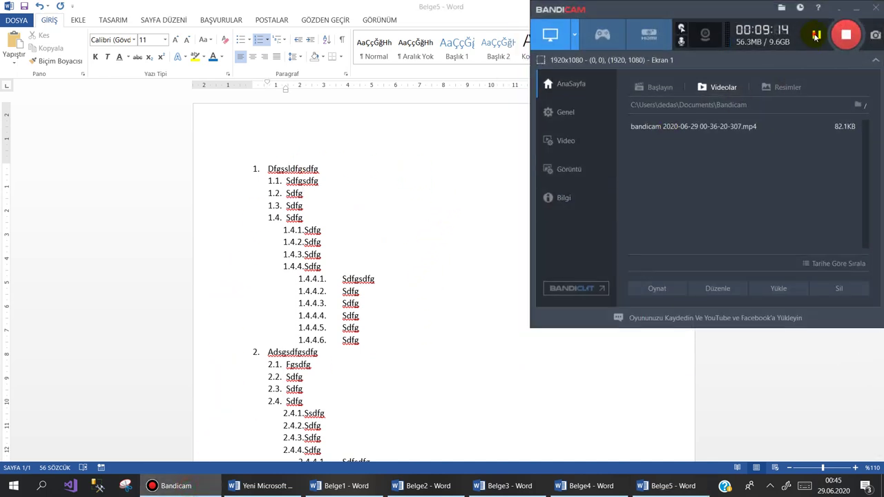
click(419, 216)
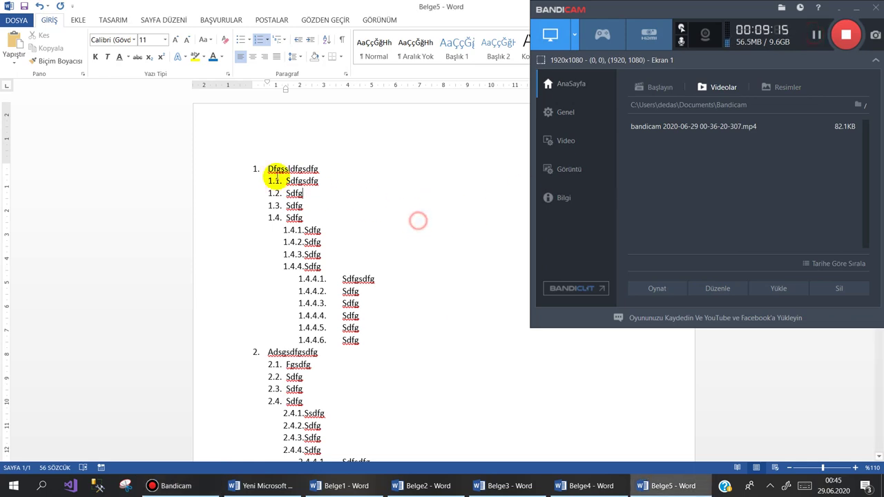
click(856, 9)
click(14, 20)
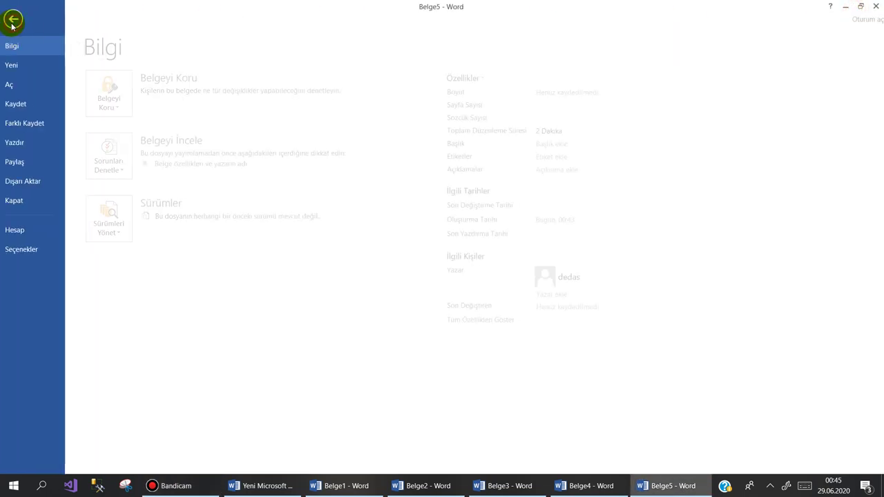
click(18, 64)
click(142, 168)
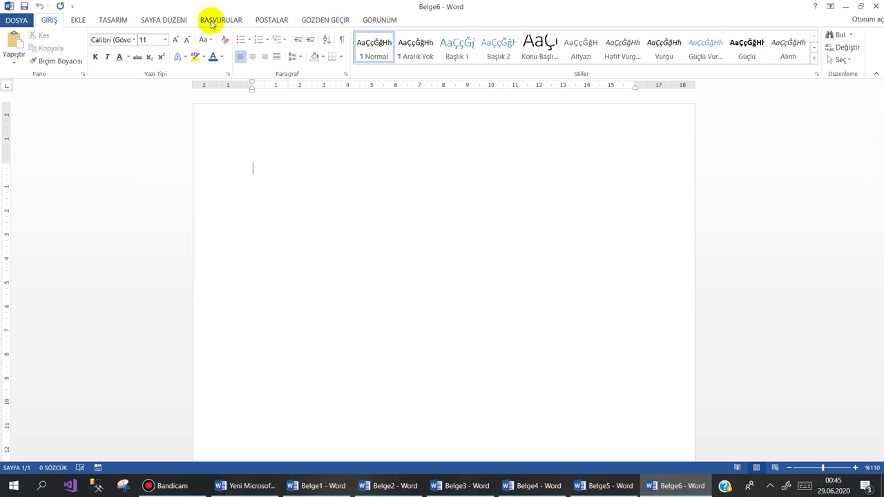
Step: Insert the blank header design and type 'AC' to begin the company name
click(156, 21)
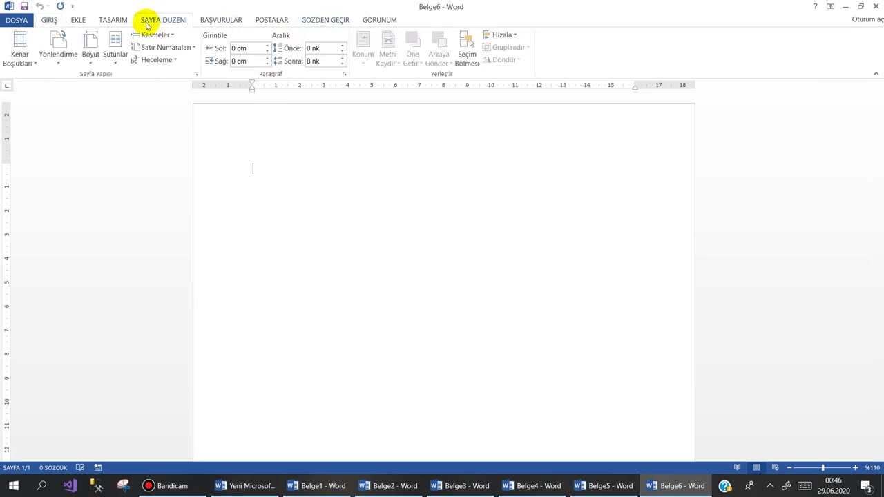
click(78, 20)
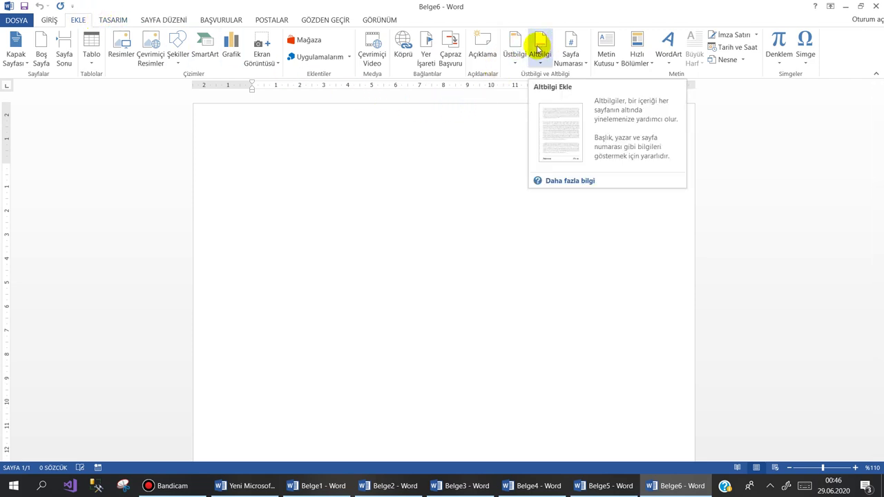
click(515, 50)
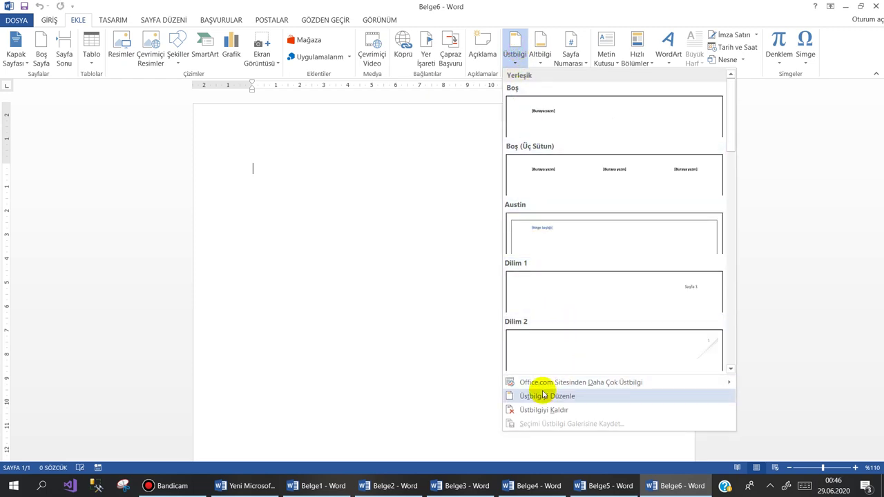
click(609, 117)
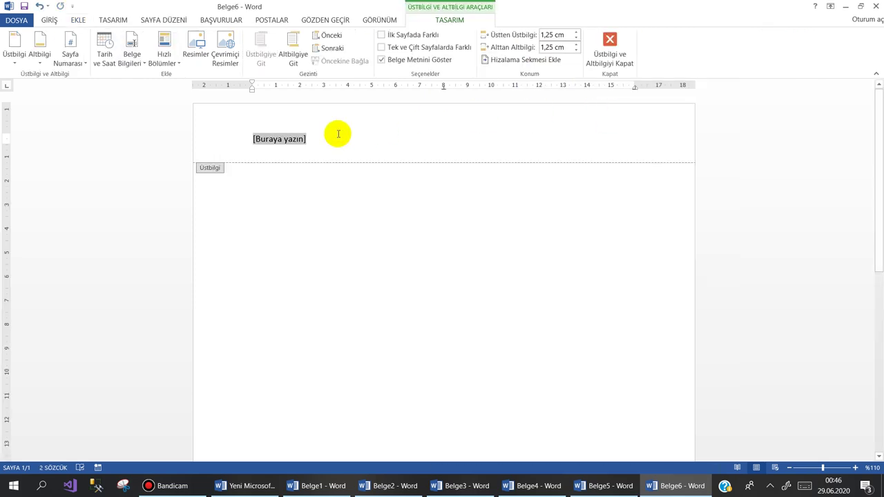
text(ACB LTD.ŞTİ)
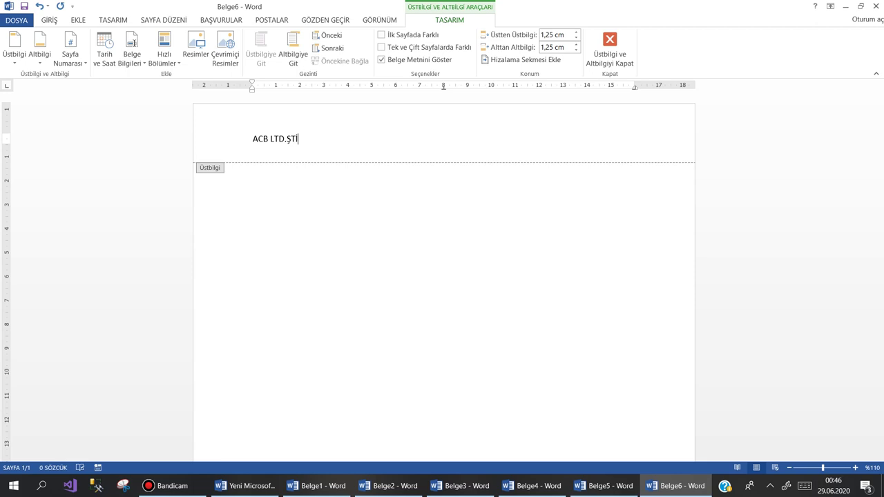
Step: Insert the lake photo into the header and shrink it to about 3 × 2 cm
click(472, 137)
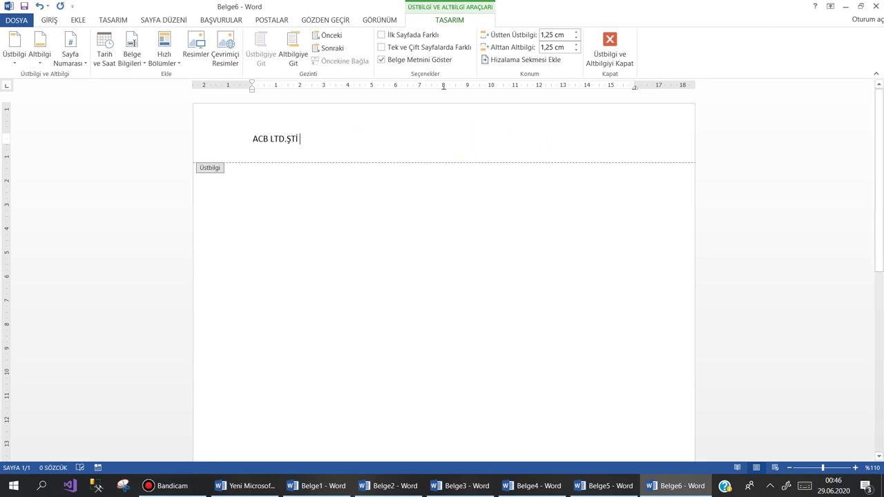
click(85, 21)
click(120, 46)
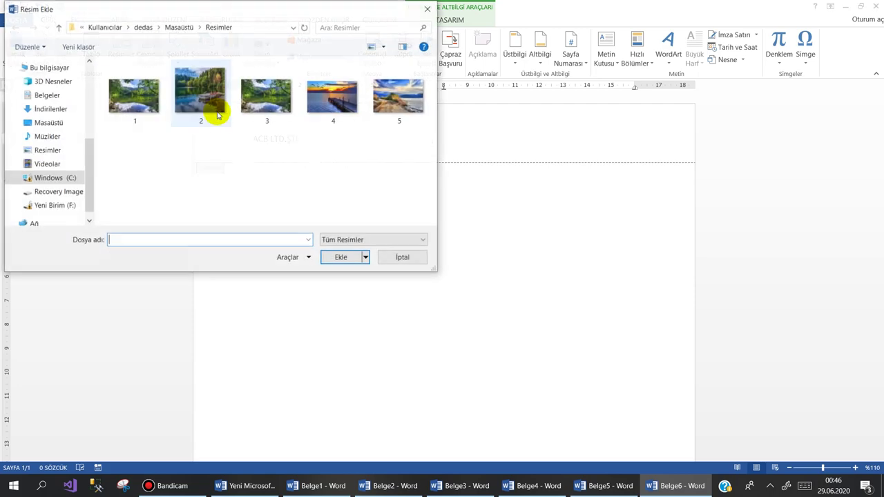
double_click(129, 91)
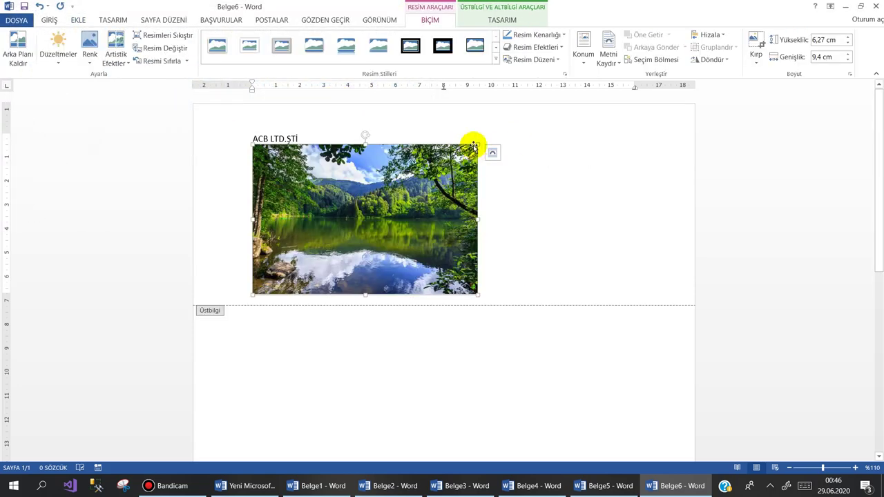
drag(476, 143, 323, 324)
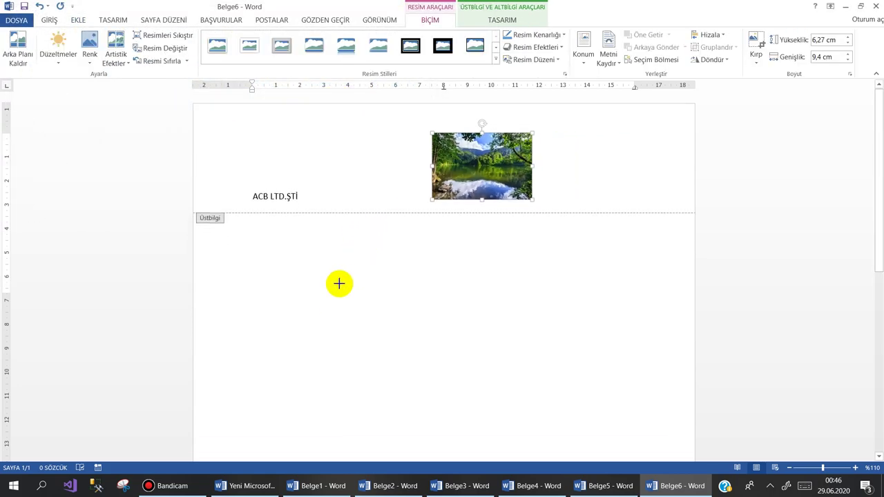
Step: Set the photo to sit in front of text and move it to the header's top-right corner
right_click(473, 166)
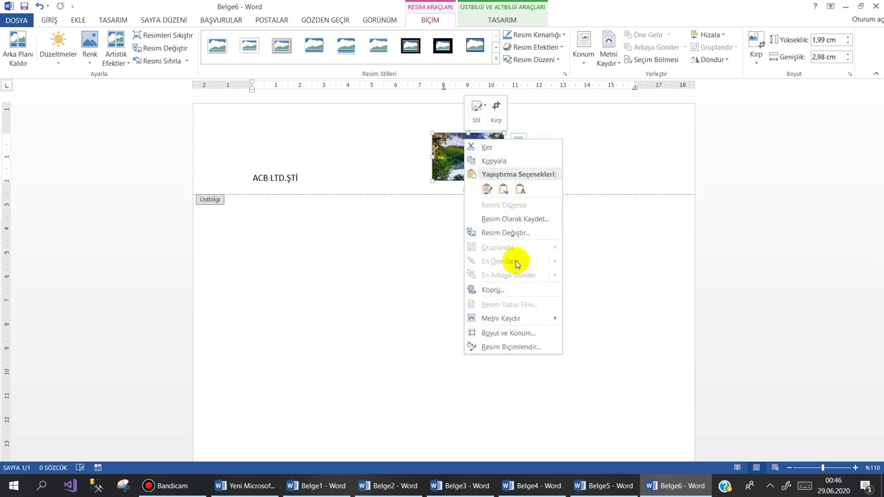
mouse_move(542, 322)
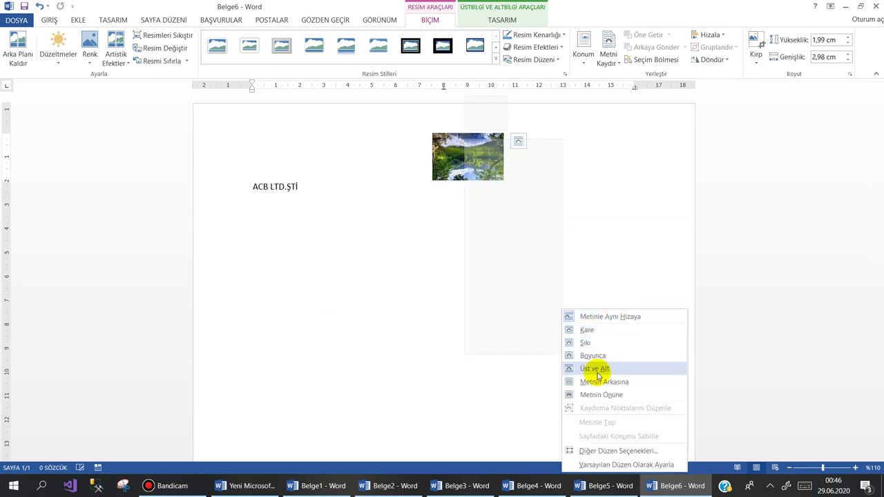
click(594, 394)
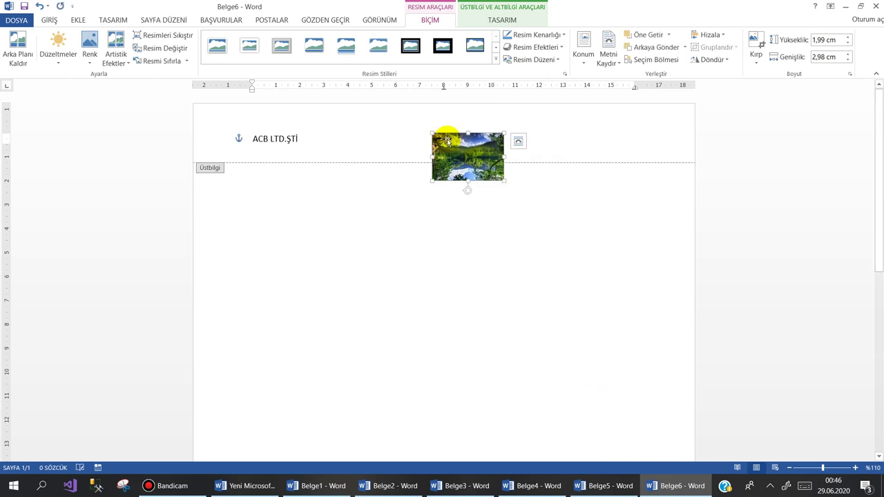
drag(472, 150, 635, 135)
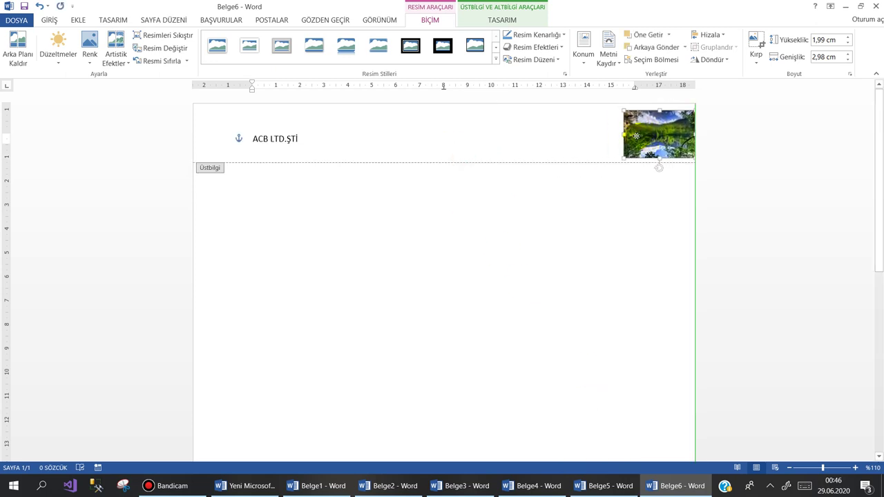
click(415, 136)
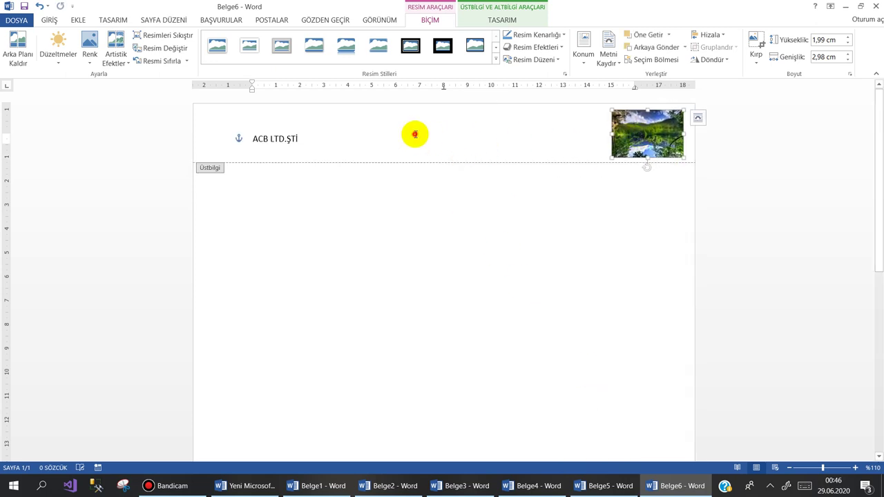
Step: Make 'ACB LTD.ŞTİ' bold at 16 pt and add an empty line beneath it
triple_click(308, 138)
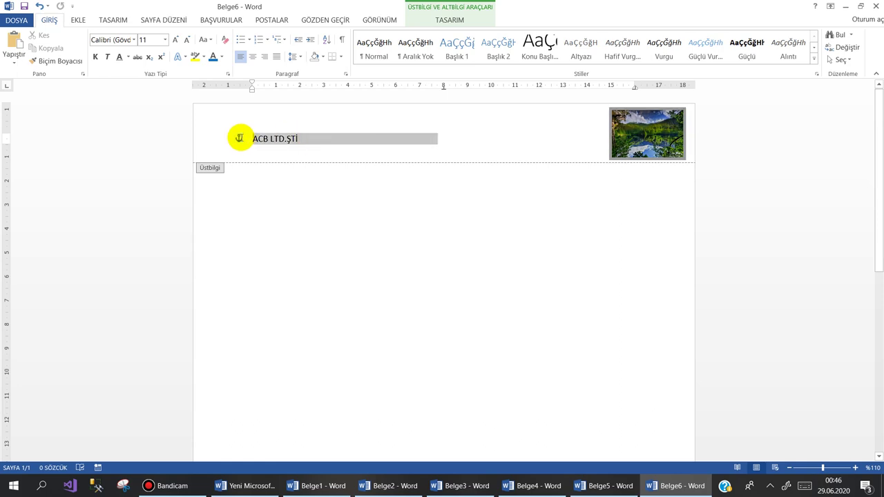
click(96, 57)
click(177, 40)
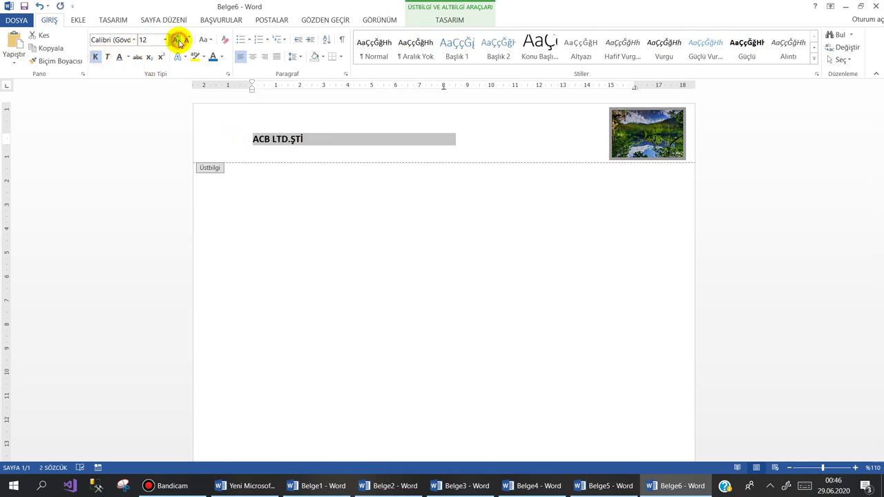
click(177, 40)
click(176, 40)
click(436, 121)
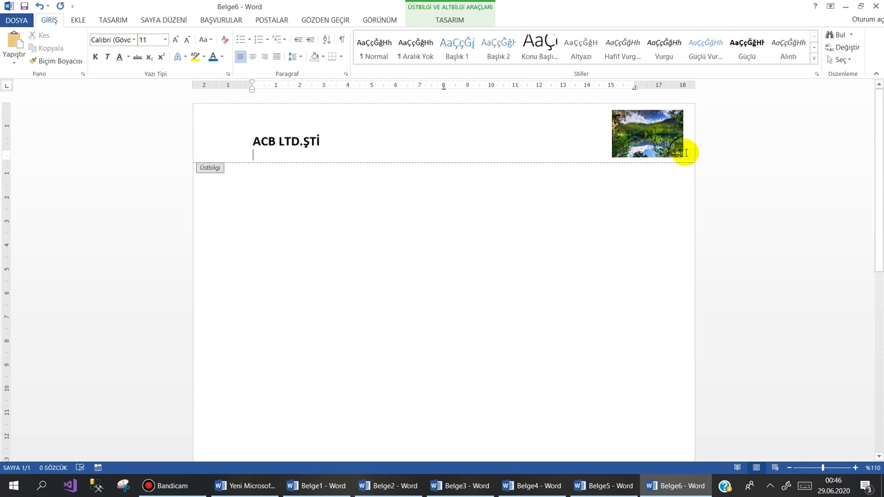
key(Return)
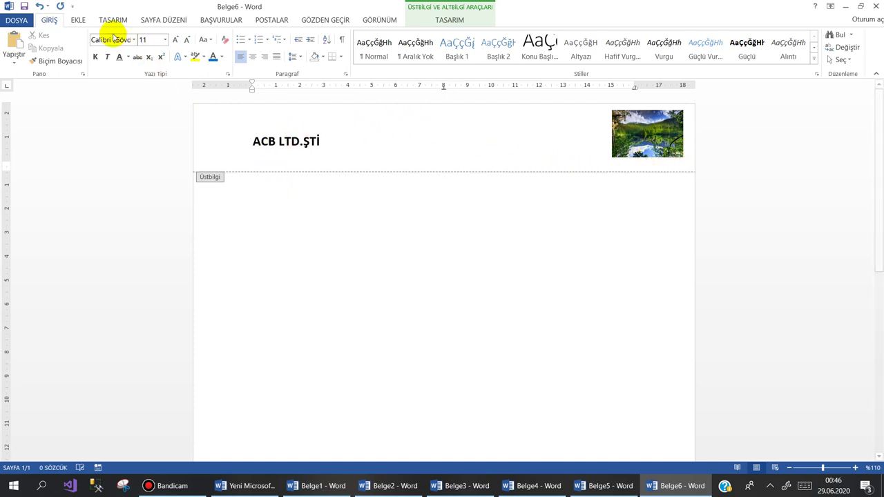
click(78, 20)
Step: Draw a horizontal line across the header under the company name
click(176, 60)
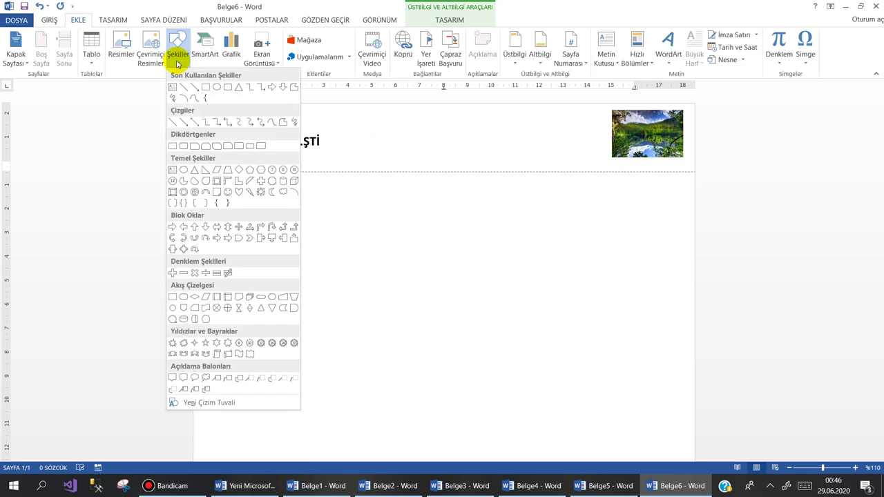
click(184, 87)
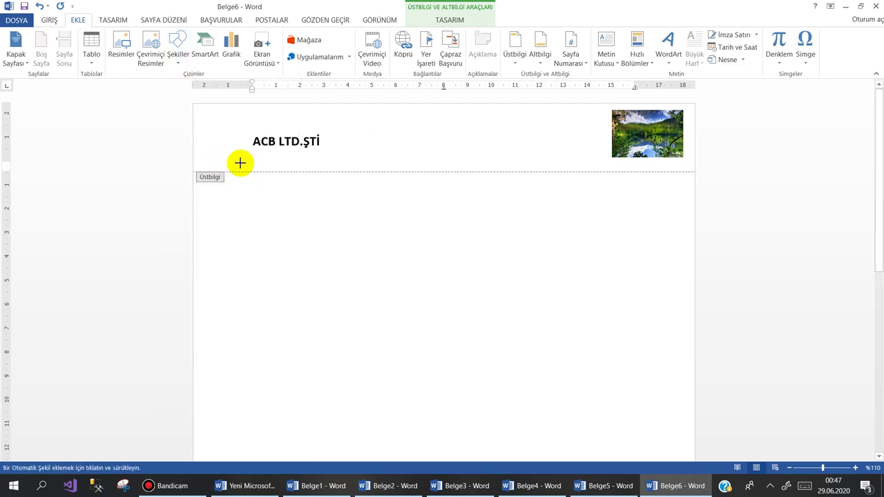
drag(236, 162, 624, 162)
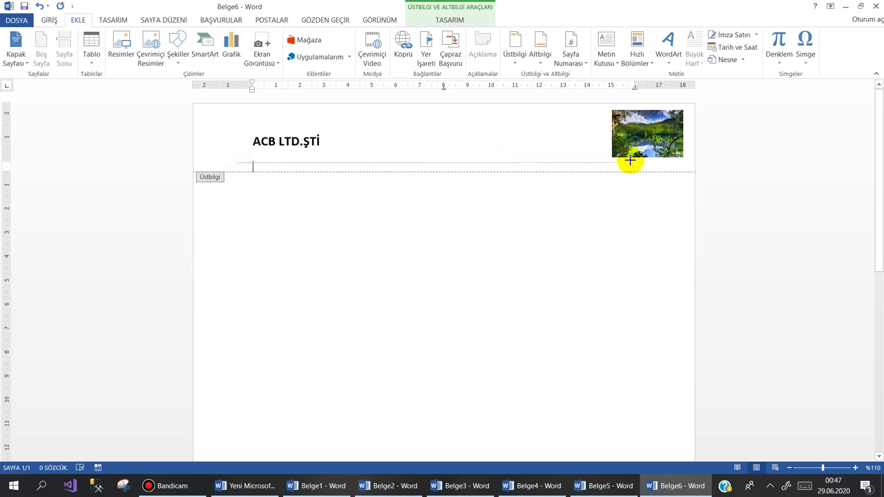
drag(606, 162, 607, 163)
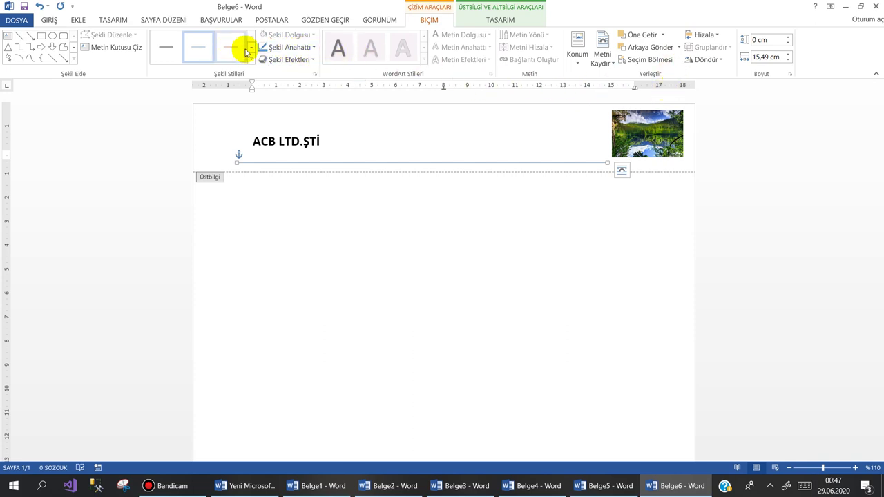
Step: Set the header line's outline weight to 3 pt
click(483, 19)
click(425, 19)
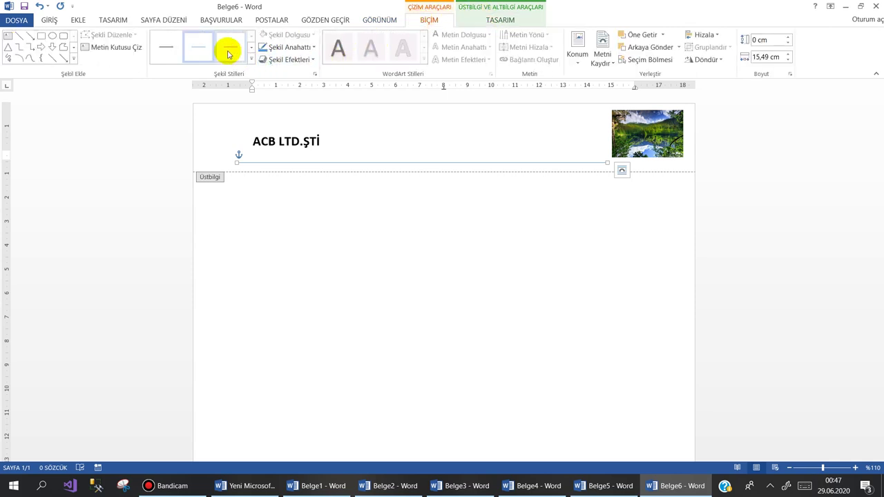
click(313, 48)
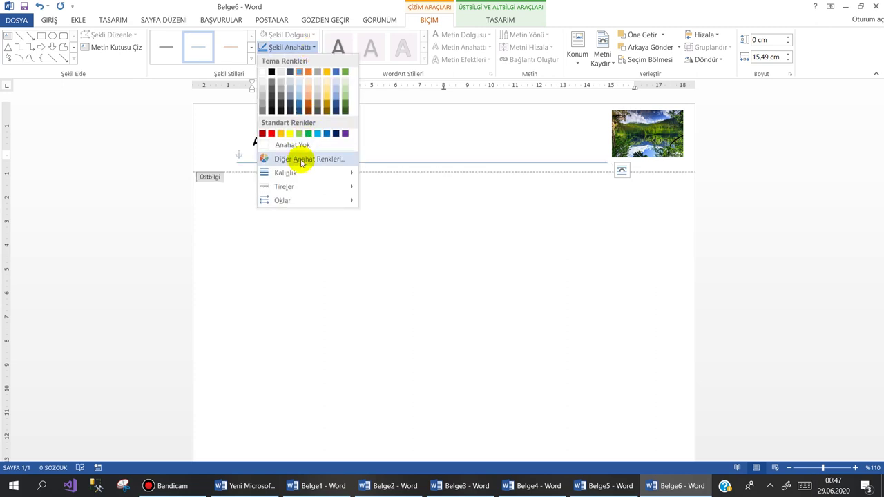
mouse_move(294, 173)
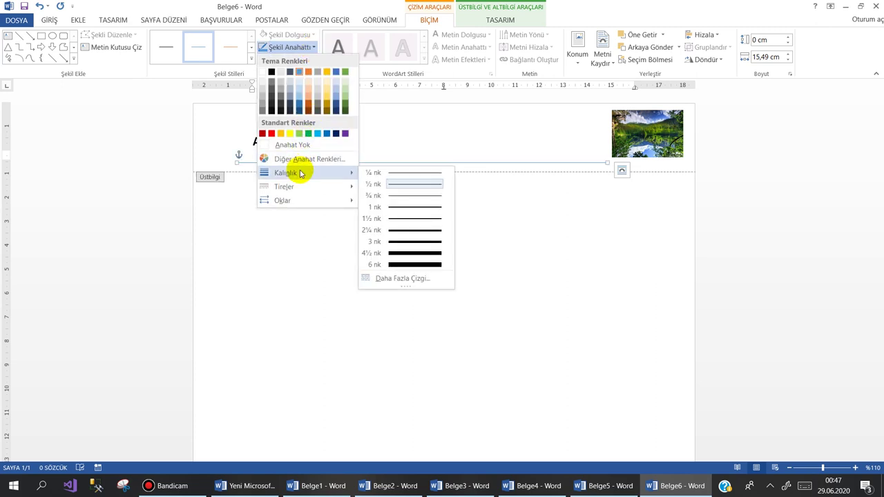
click(412, 241)
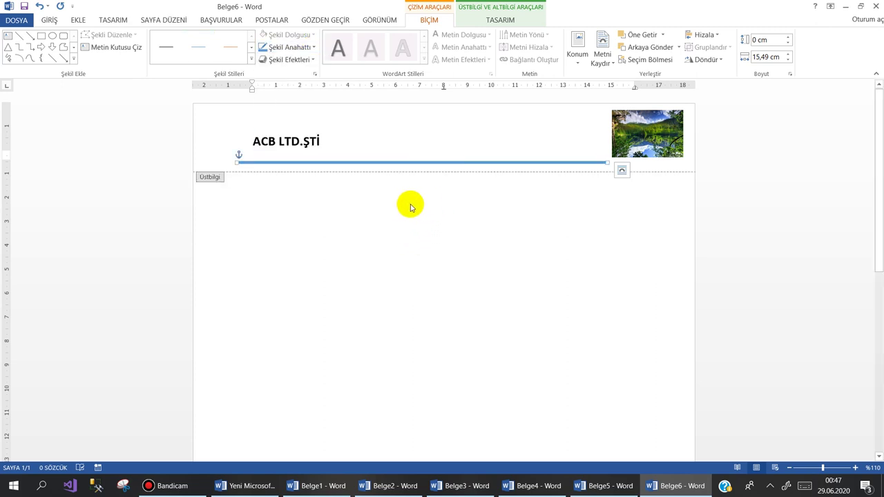
drag(873, 181, 876, 411)
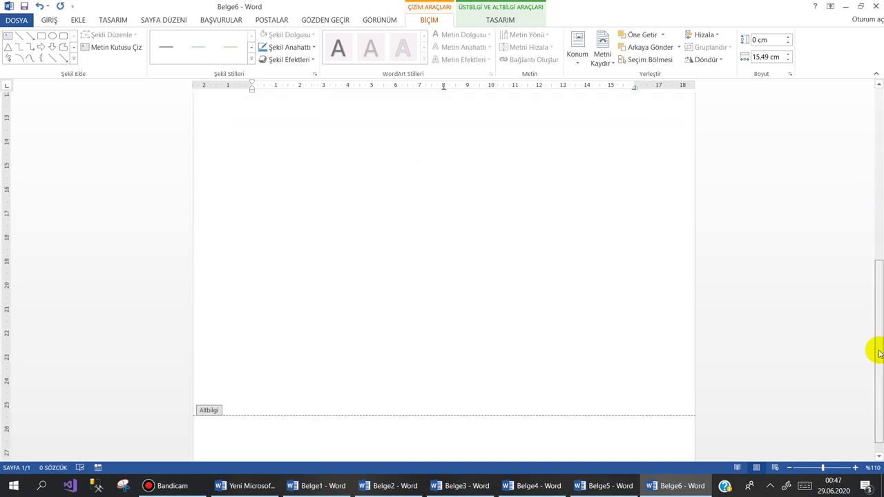
Step: Leave the header, type 'ASDFKLASDİŞFAMŞSDFAS' in the body, and add lines until page 2 appears
double_click(413, 408)
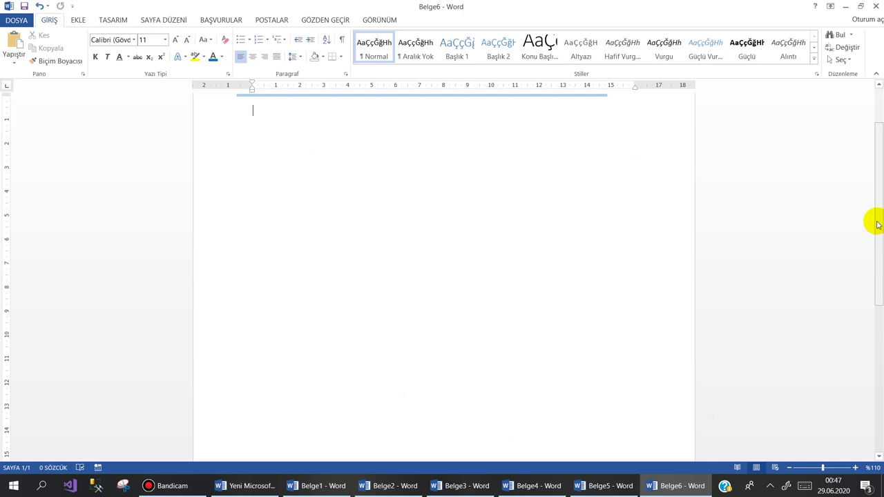
drag(876, 221, 875, 433)
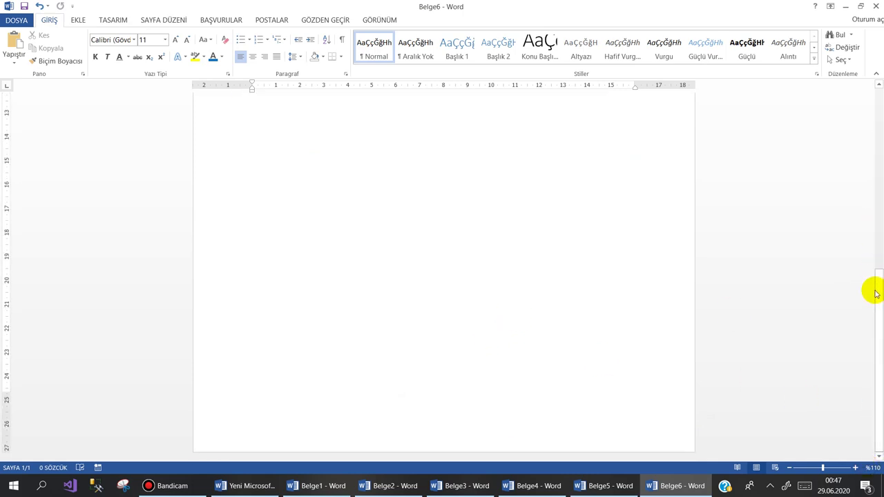
drag(875, 301, 877, 169)
click(877, 169)
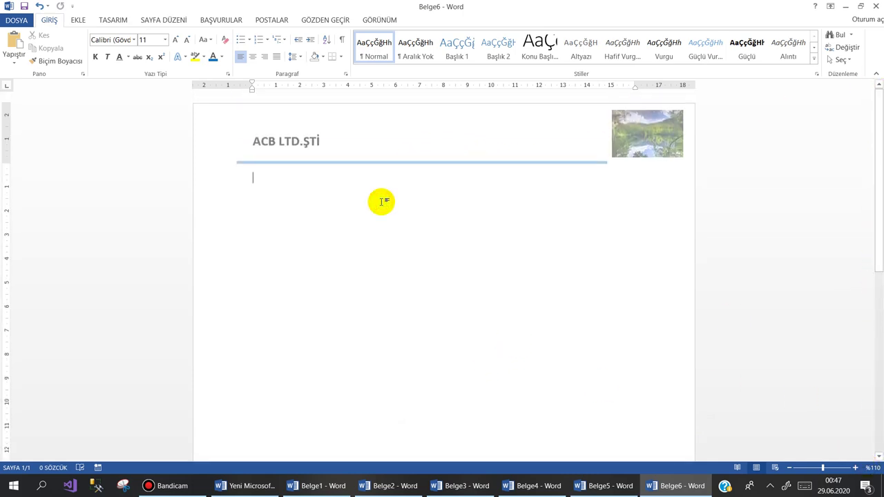
text(ASDFKLASDİŞFAMŞSDFAS)
text(ASDFŞLASDFŞLASDF)
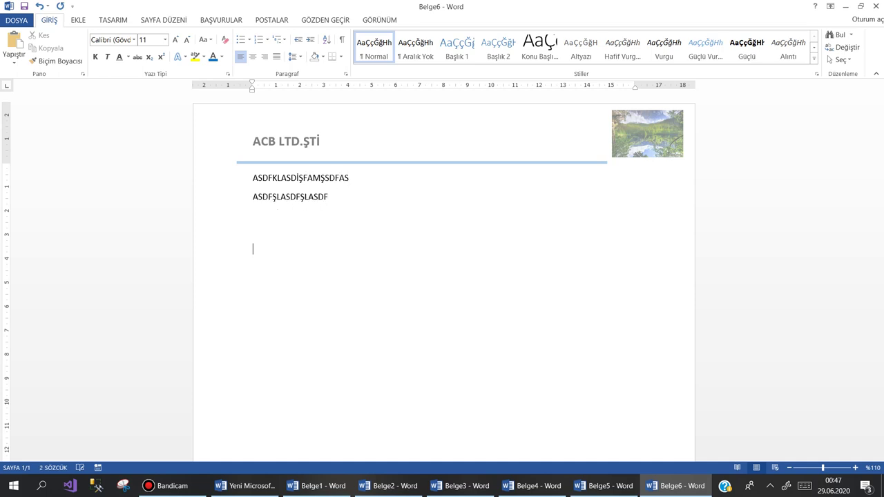
key(Return)
key(Return)
key(Return)
key(Return)
key(Return)
key(Return)
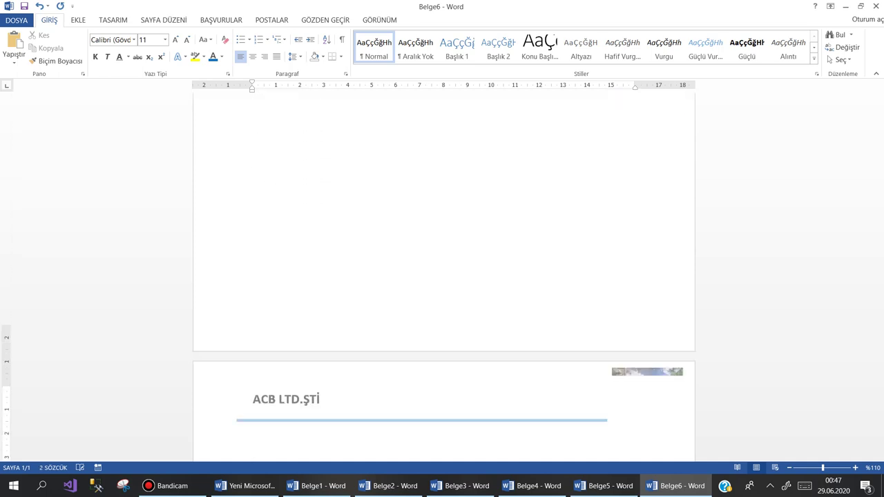
key(Return)
key(Return)
key(Return)
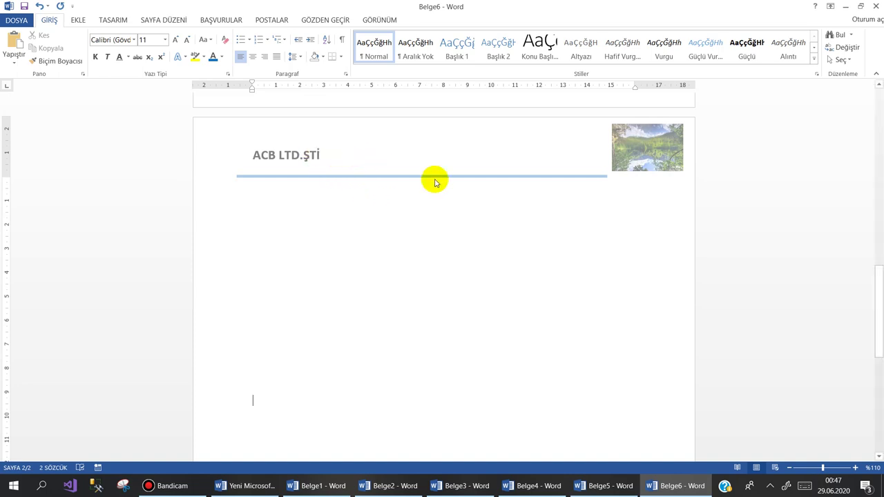
drag(880, 296, 880, 234)
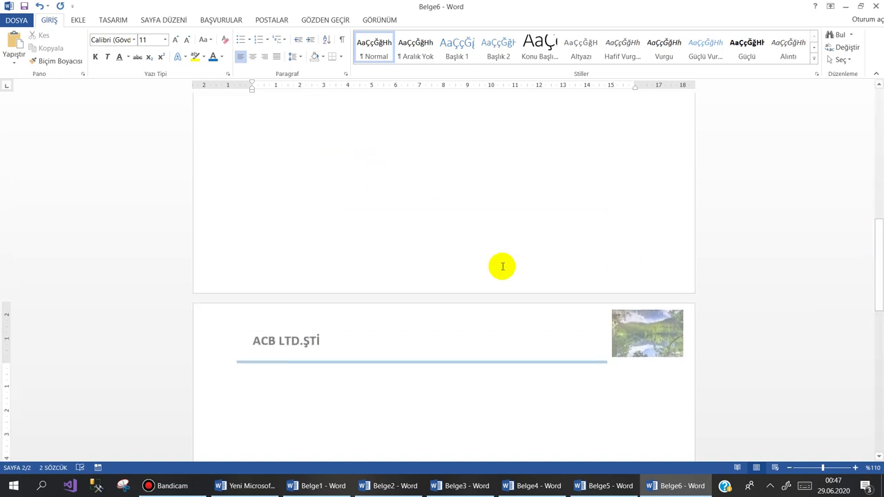
Step: Add the company address to the footer with the phone number on a second line, then close the footer
double_click(340, 274)
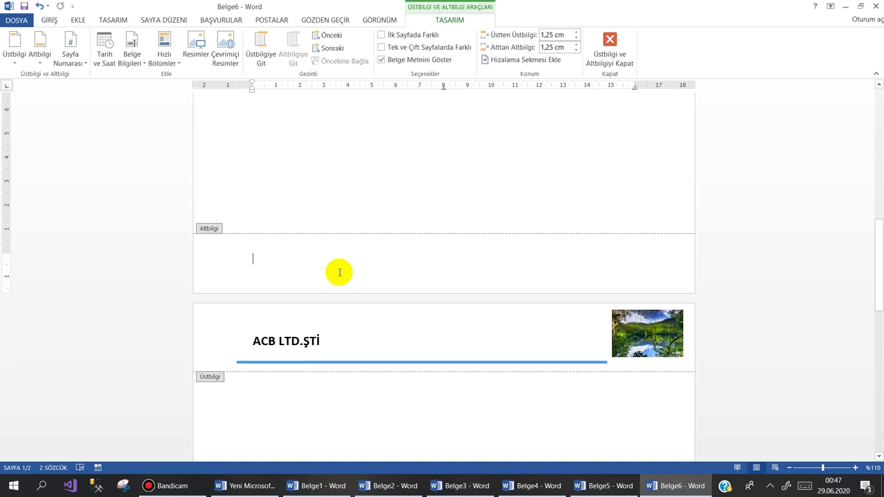
text(ADRES: Ankara Mamak)
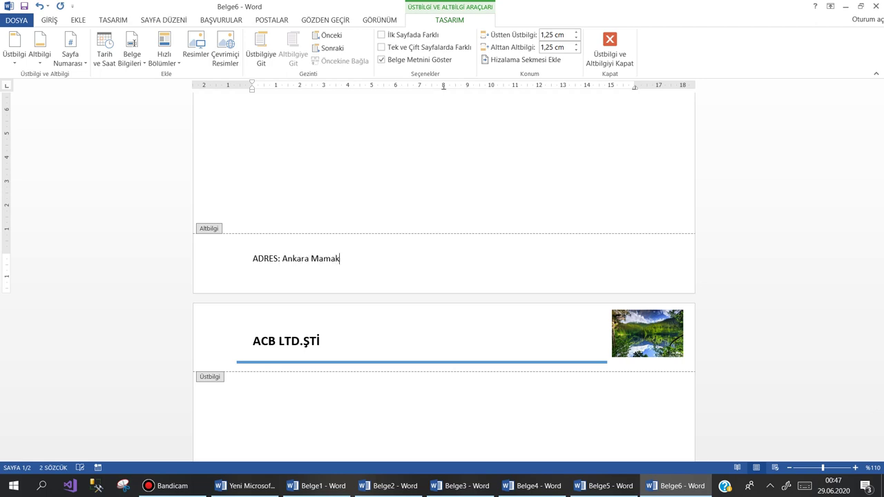
key(Return)
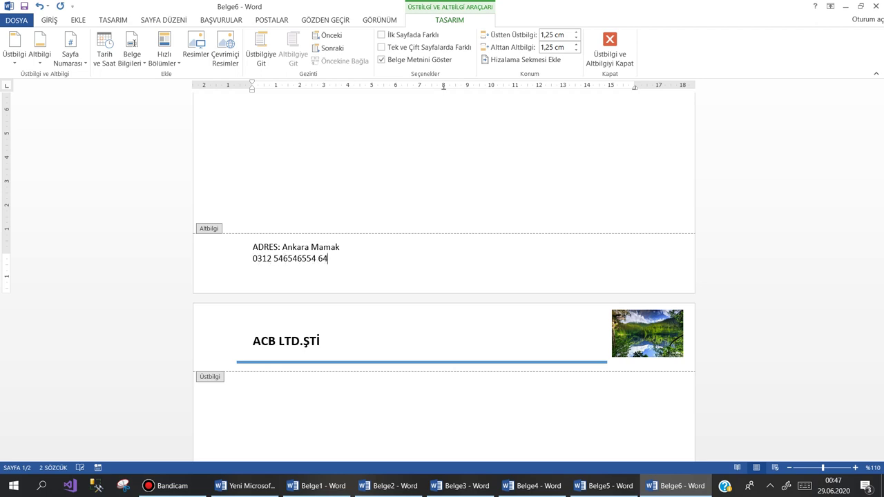
double_click(286, 173)
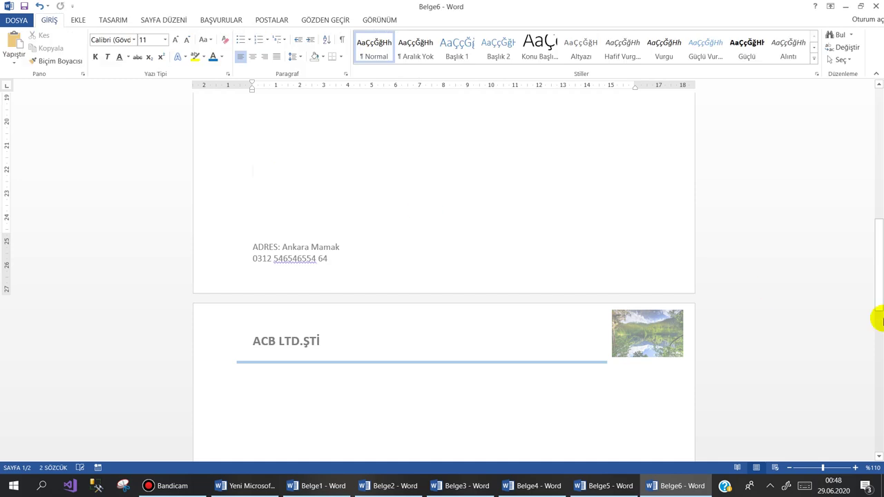
Step: Scroll through the document to review the header and footer, then bring up the Bandicam recorder window
drag(875, 273, 875, 344)
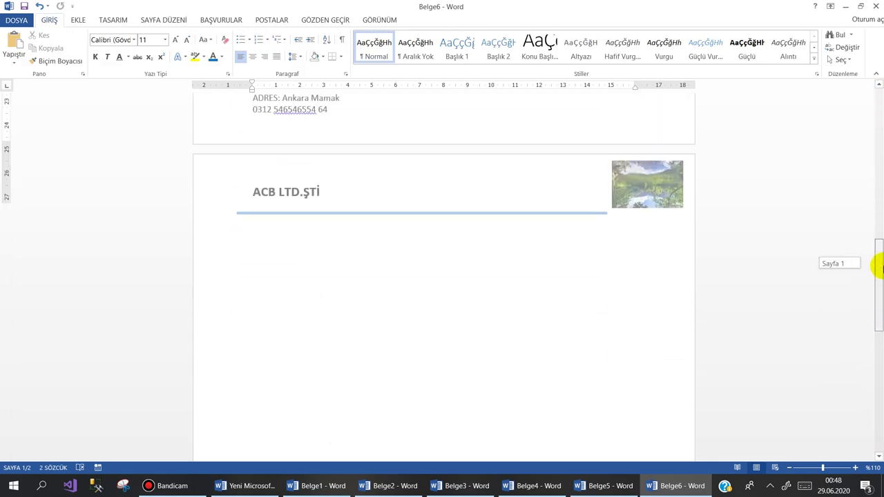
drag(877, 343, 877, 263)
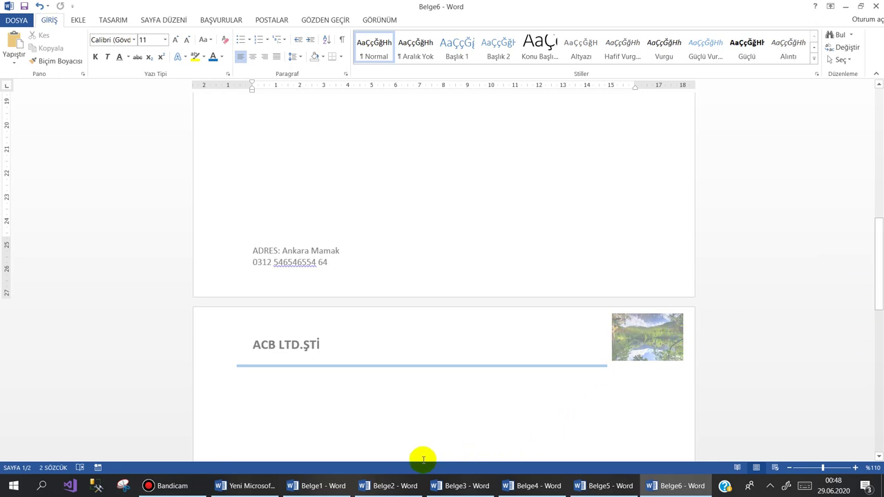
click(171, 486)
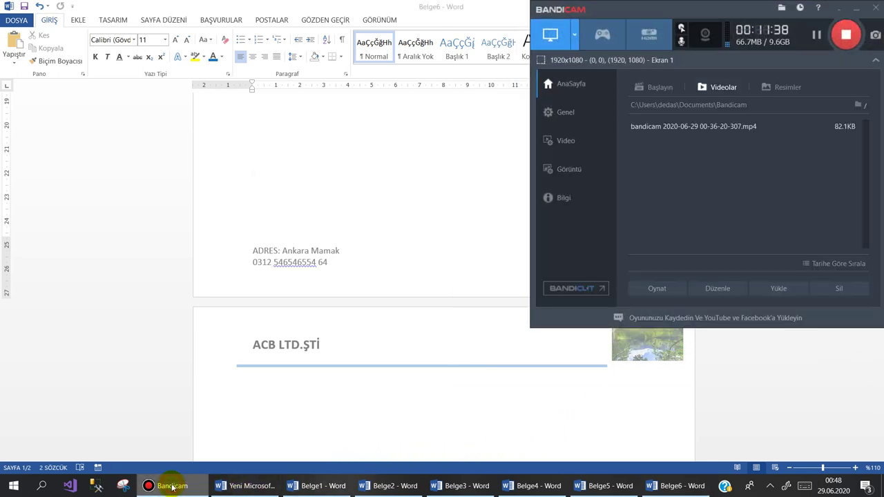